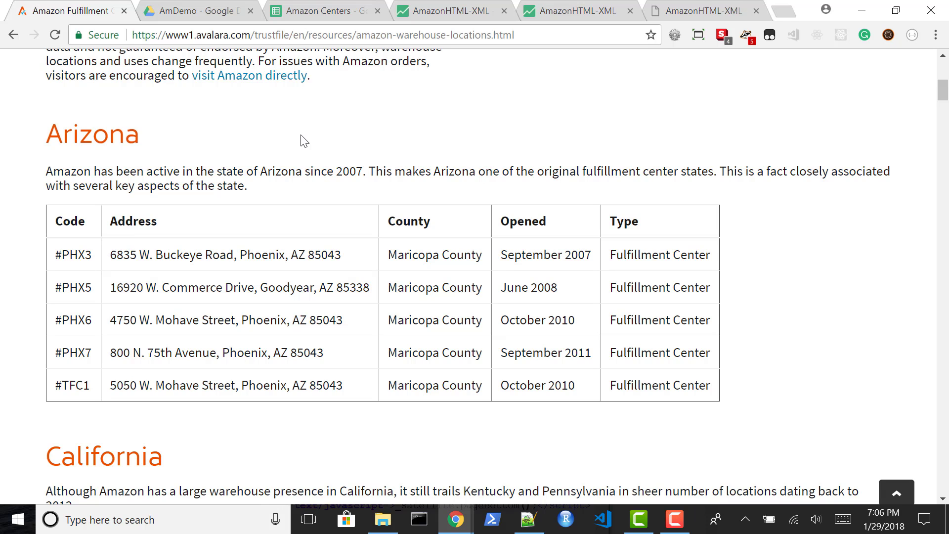
{"action": "key", "text": "alt+Tab"}
{"action": "key", "text": "alt+Tab"}
{"action": "key", "text": "alt+Tab"}
{"action": "key", "text": "alt+Tab"}
{"action": "key", "text": "alt+Tab"}
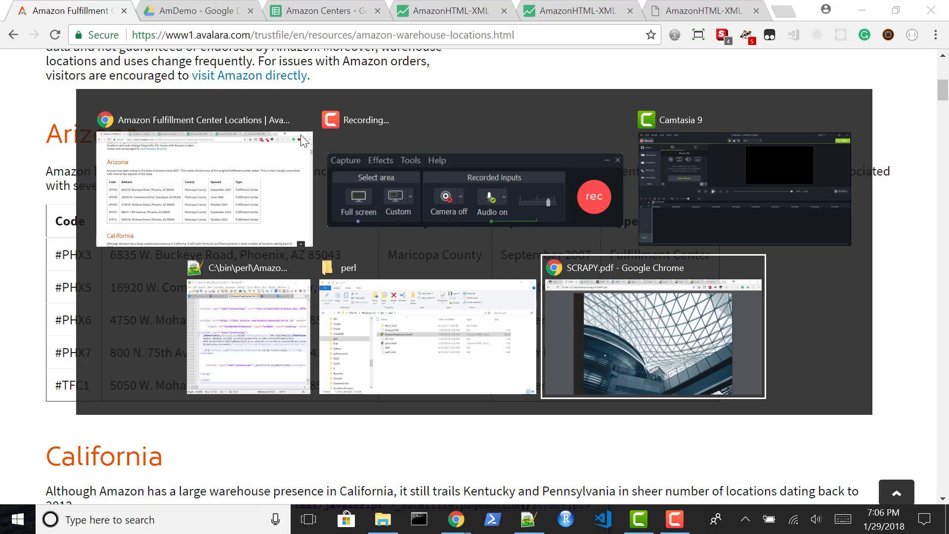
{"action": "left_click", "coordinate": [302, 141]}
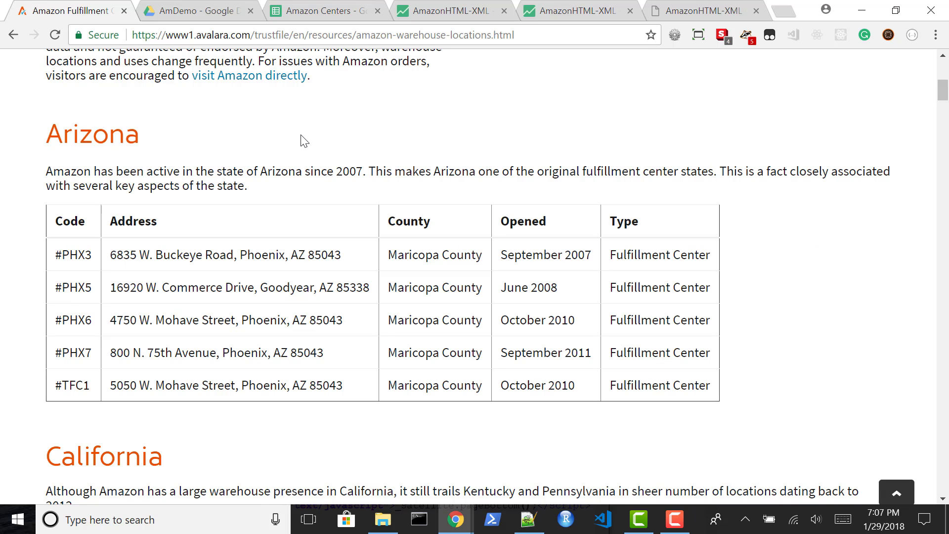
Copy the complete HTML source of the Amazon warehouse locations page and close the source view
{"action": "right_click", "coordinate": [300, 135]}
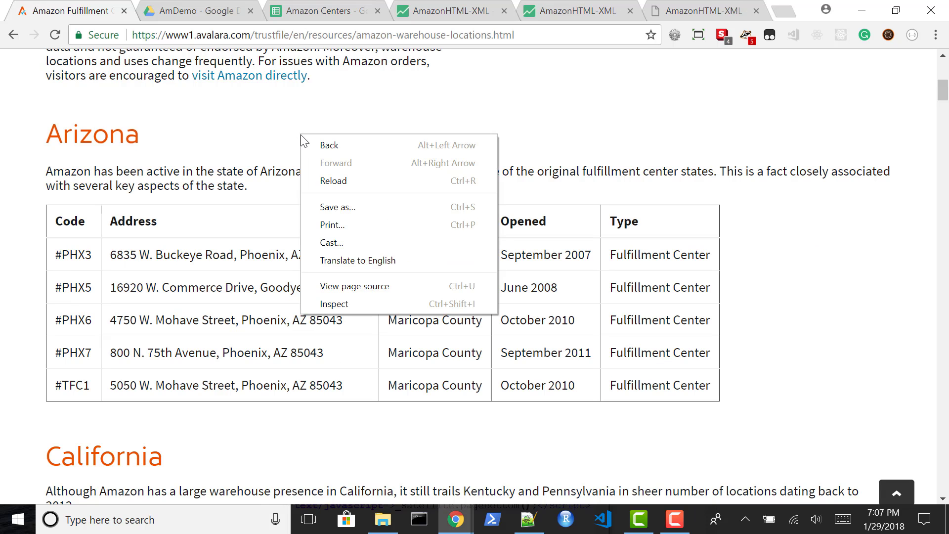
{"action": "left_click", "coordinate": [343, 285]}
{"action": "key", "text": "ctrl+a"}
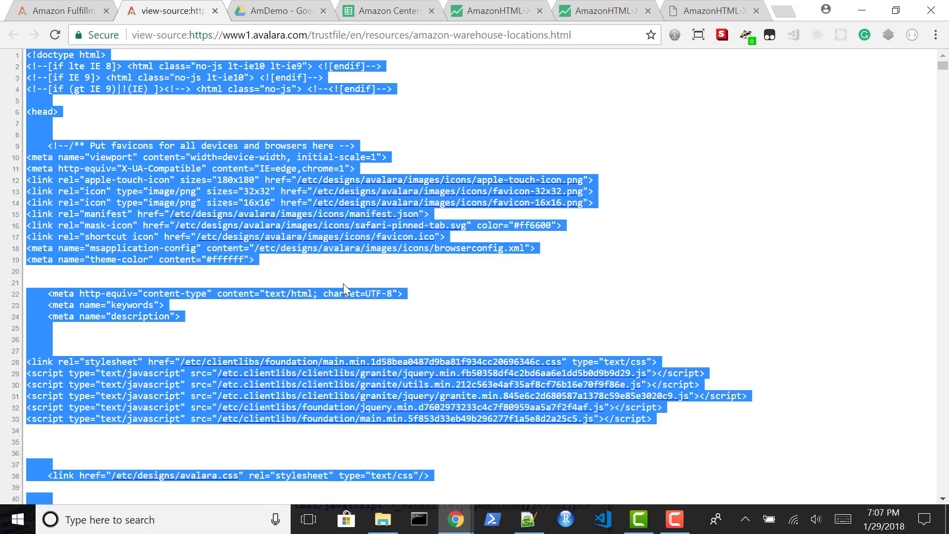
{"action": "key", "text": "ctrl+w"}
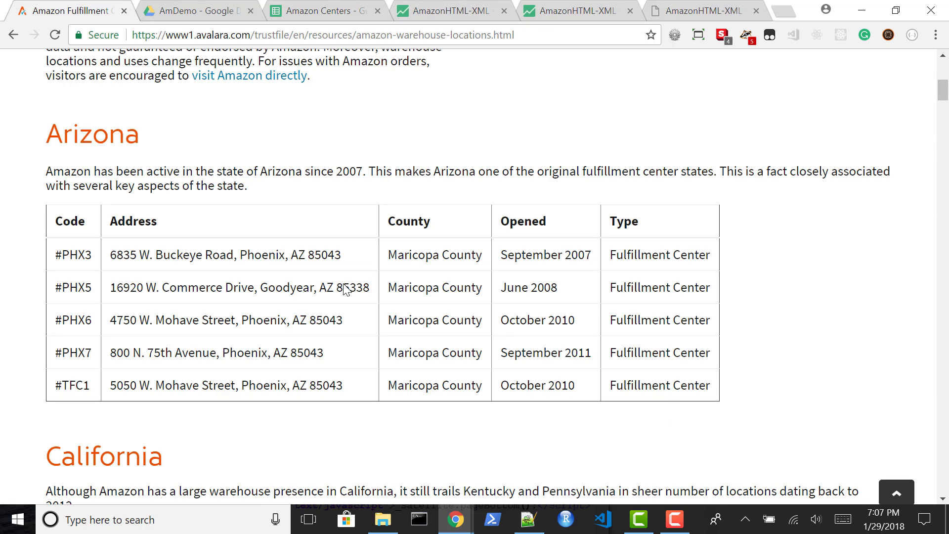
Switch to Notepad++ and replace the entire content of AmazonPageSource.html with the copied page source
{"action": "key", "text": "alt+Tab"}
{"action": "key", "text": "alt+Tab"}
{"action": "key", "text": "alt+Tab"}
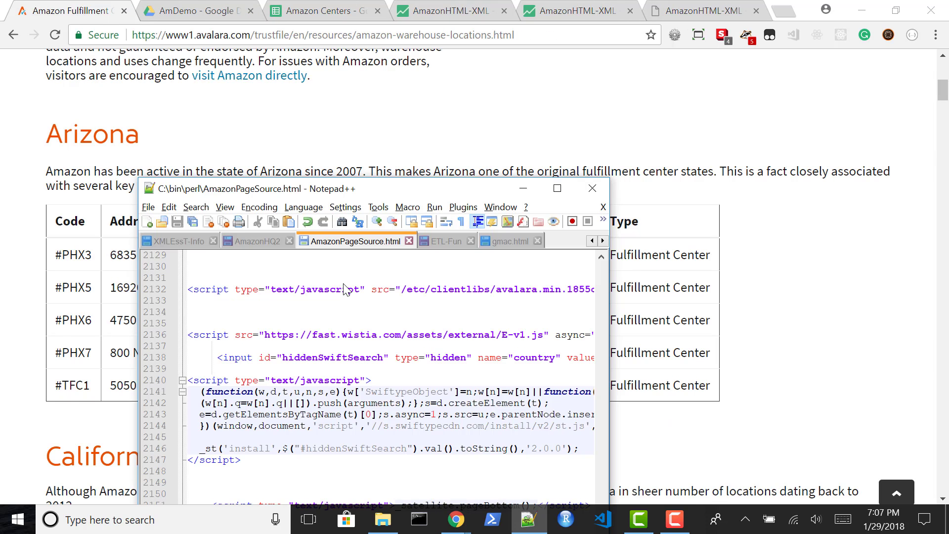
{"action": "left_click", "coordinate": [266, 280]}
{"action": "key", "text": "ctrl+a"}
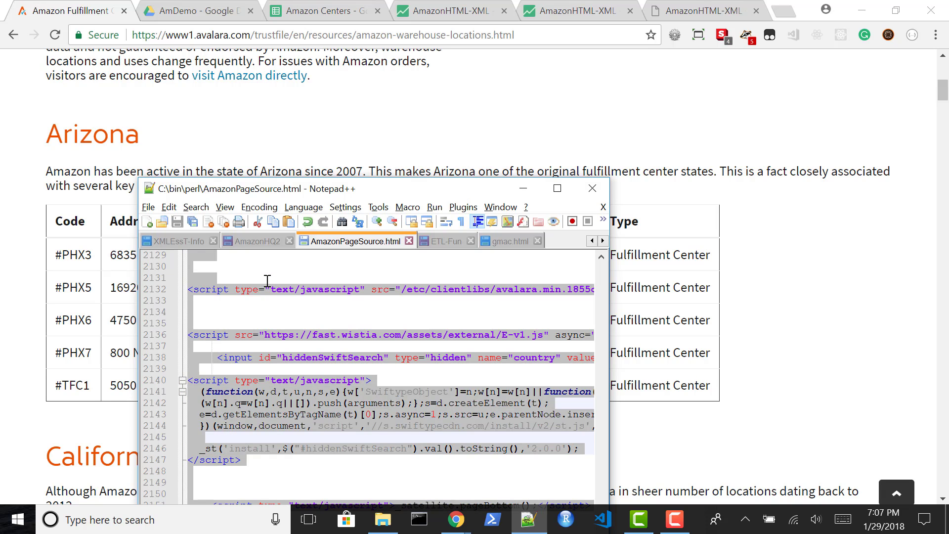
{"action": "key", "text": "ctrl+v"}
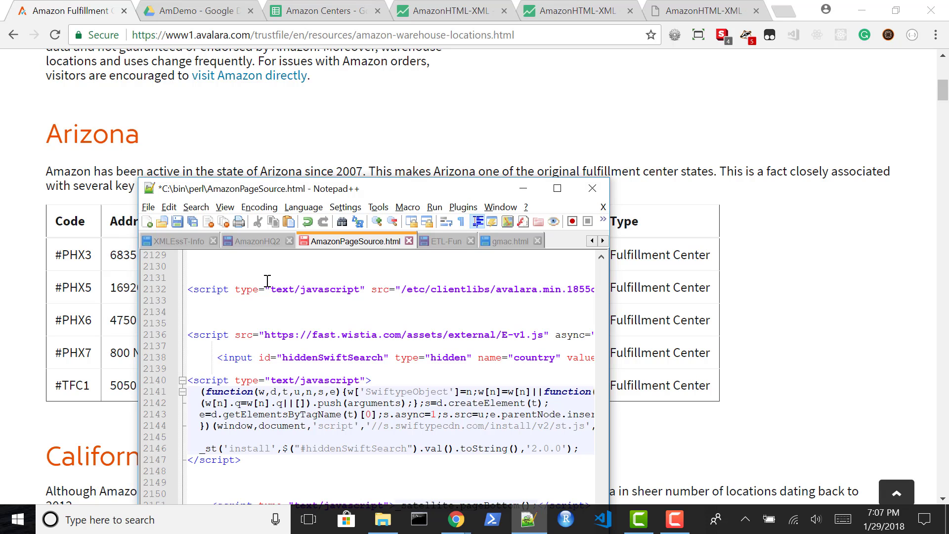
Switch to Chrome and create a blank Google Sheets spreadsheet in the AmDemo folder of Google Drive
{"action": "key", "text": "alt+Tab"}
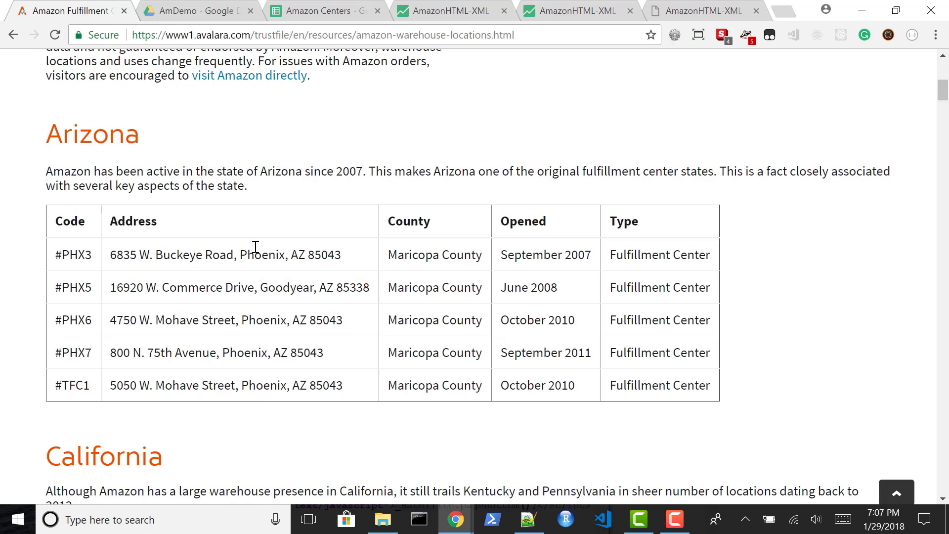
{"action": "left_click", "coordinate": [186, 13]}
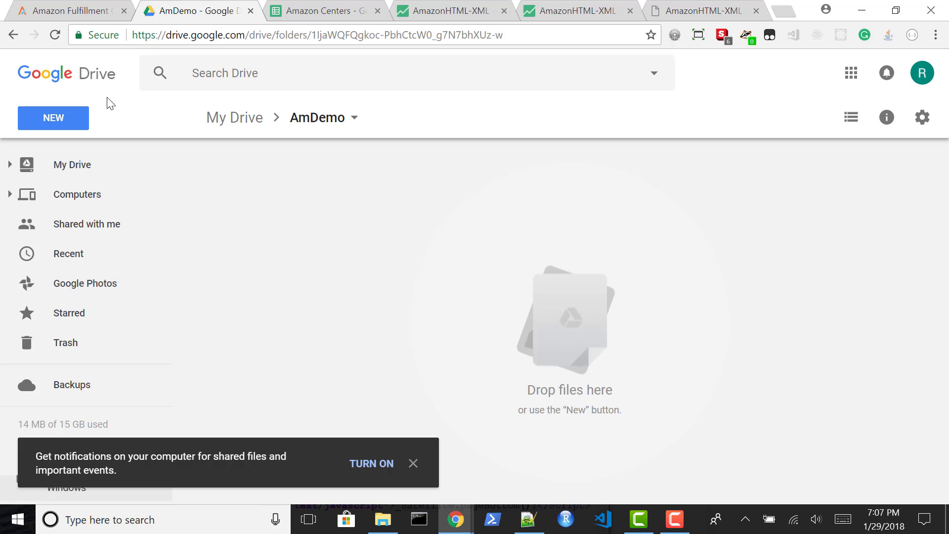
{"action": "left_click", "coordinate": [56, 118]}
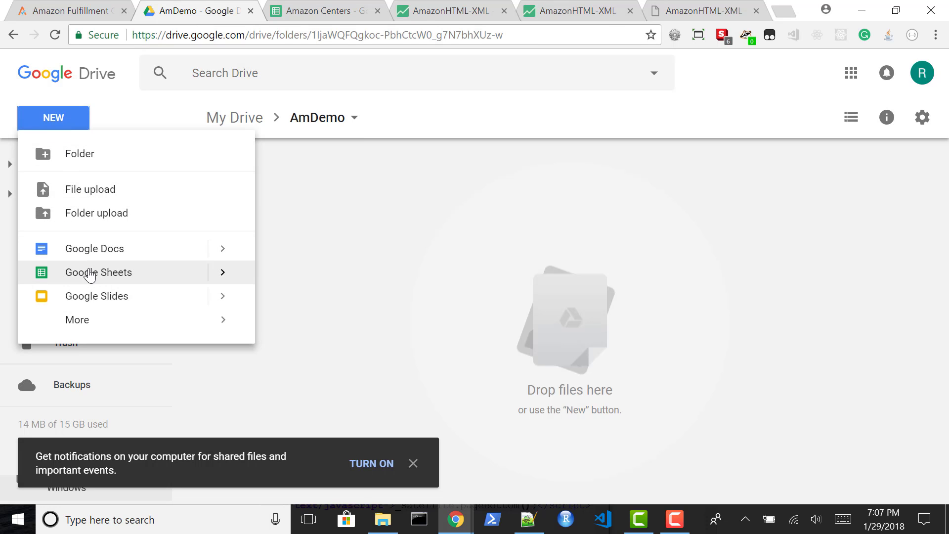
{"action": "left_click", "coordinate": [89, 272]}
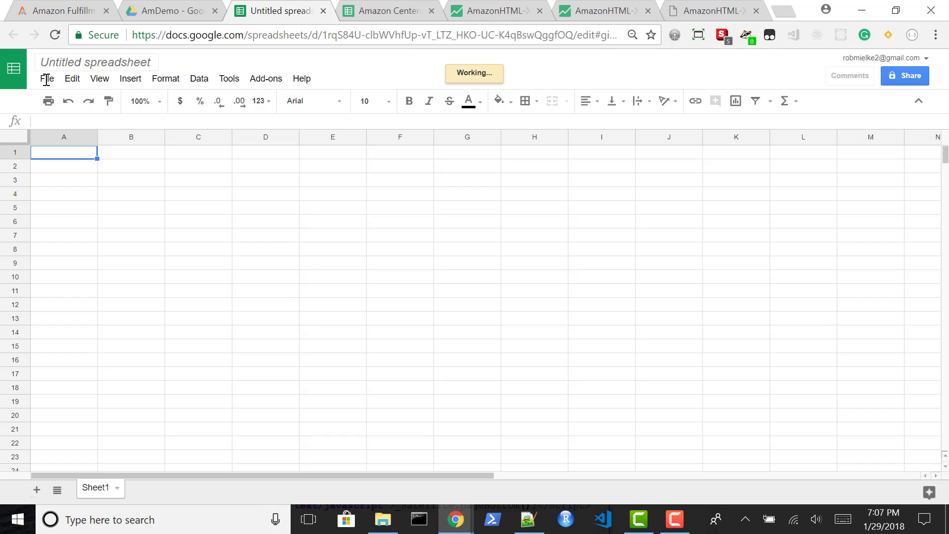
Import AmazonPageSource.html from the computer's perl folder into the blank spreadsheet, using the Replace spreadsheet option
{"action": "left_click", "coordinate": [46, 79]}
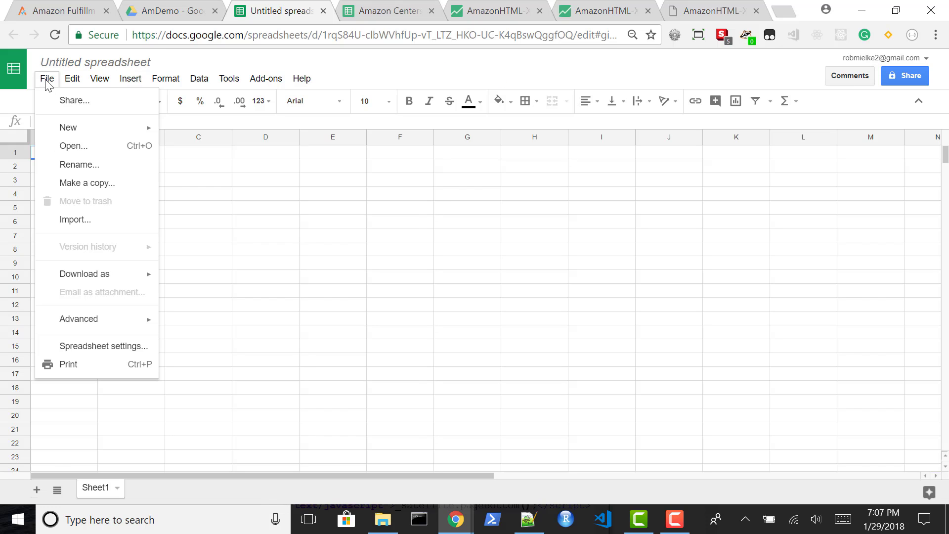
{"action": "left_click", "coordinate": [70, 221]}
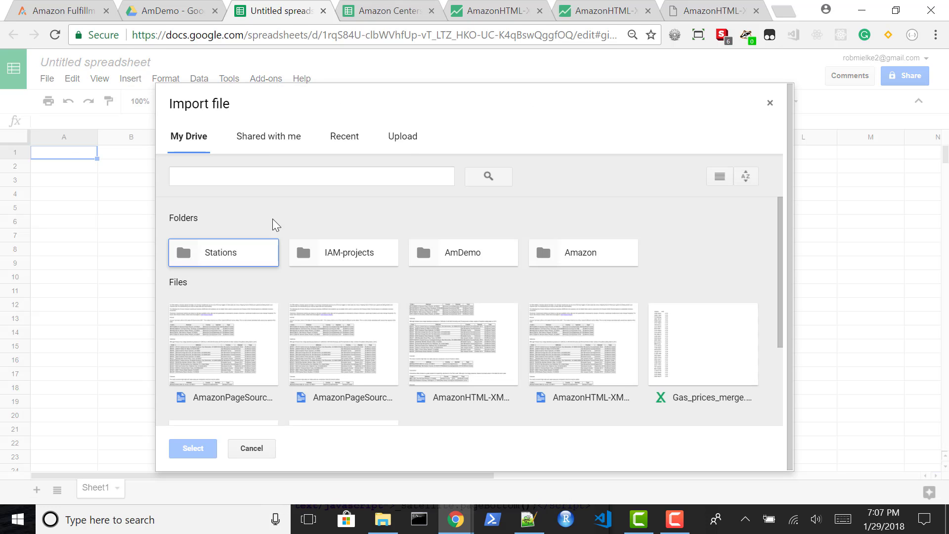
{"action": "left_click", "coordinate": [398, 143]}
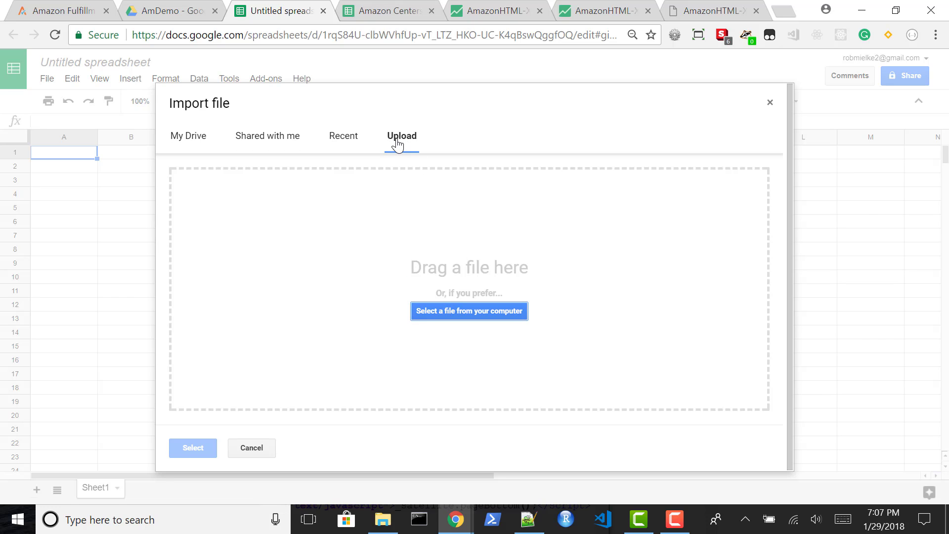
{"action": "key", "text": "alt+Tab"}
{"action": "key", "text": "alt+Tab"}
{"action": "key", "text": "alt+Tab"}
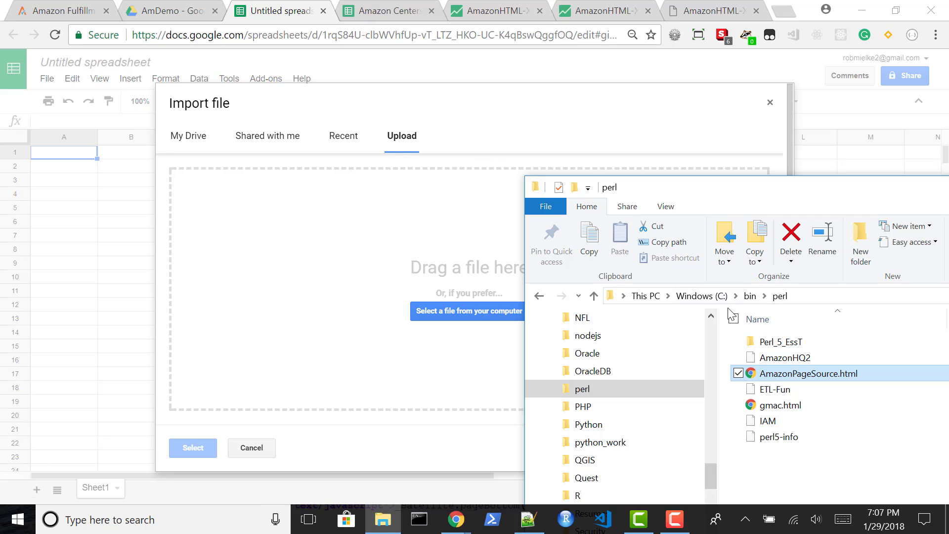
{"action": "left_click_drag", "start_coordinate": [757, 363], "coordinate": [386, 312]}
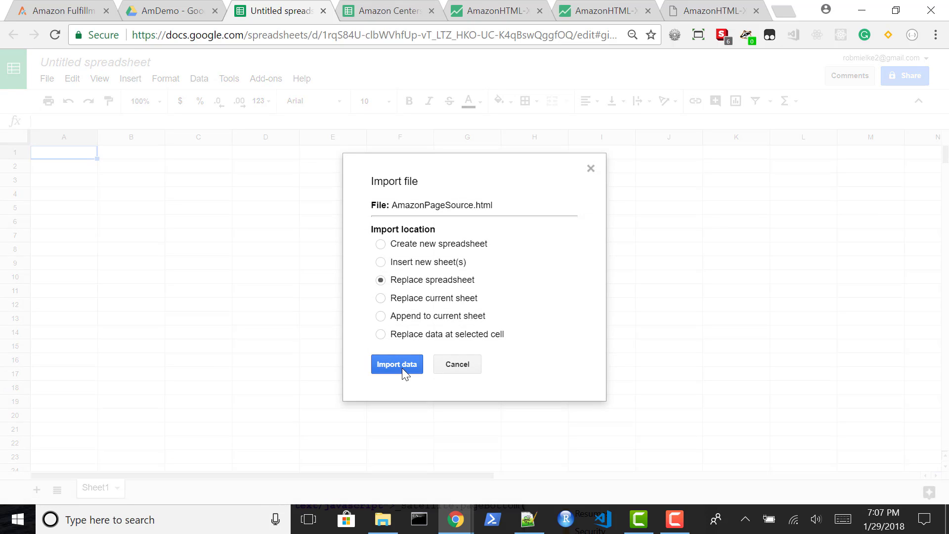
{"action": "left_click", "coordinate": [396, 368]}
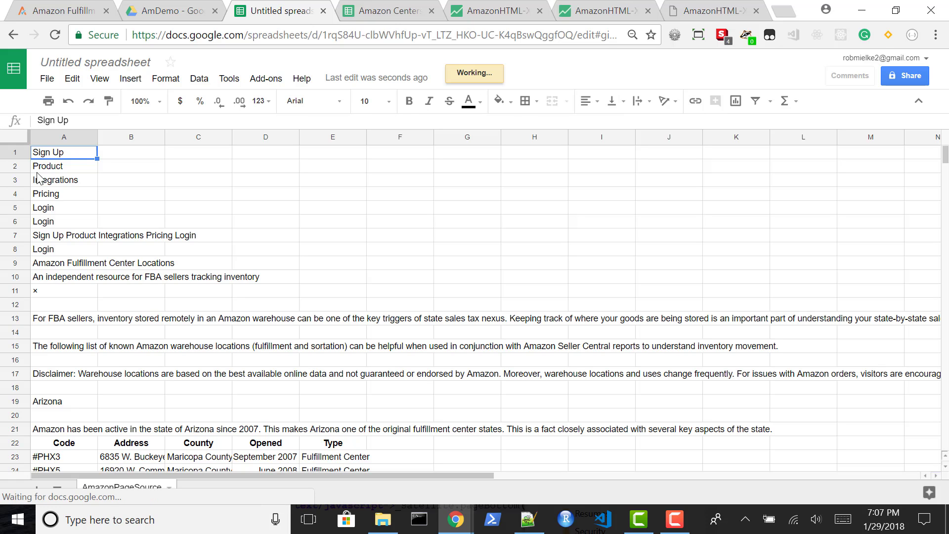
Delete rows 1 to 21 with the page's introductory text above the first Code header row
{"action": "left_click", "coordinate": [14, 153]}
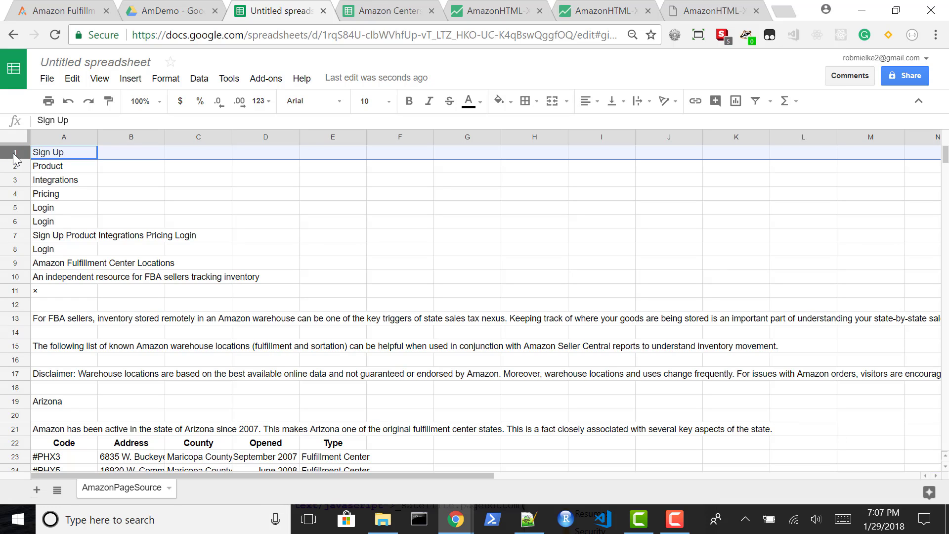
{"action": "key", "text": "shift+Down"}
{"action": "key", "text": "shift+Down"}
{"action": "key", "text": "shift+Down"}
{"action": "key", "text": "shift+Down"}
{"action": "key", "text": "shift+Down"}
{"action": "key", "text": "shift+Down"}
{"action": "key", "text": "shift+Down"}
{"action": "key", "text": "shift+Down"}
{"action": "key", "text": "shift+Down"}
{"action": "key", "text": "shift+Down"}
{"action": "key", "text": "shift+Down"}
{"action": "key", "text": "shift+Down"}
{"action": "key", "text": "shift+Down"}
{"action": "key", "text": "shift+Down"}
{"action": "key", "text": "shift+Down"}
{"action": "key", "text": "shift+Down"}
{"action": "key", "text": "shift+Down"}
{"action": "key", "text": "shift+Down"}
{"action": "key", "text": "shift+Down"}
{"action": "key", "text": "shift+Down"}
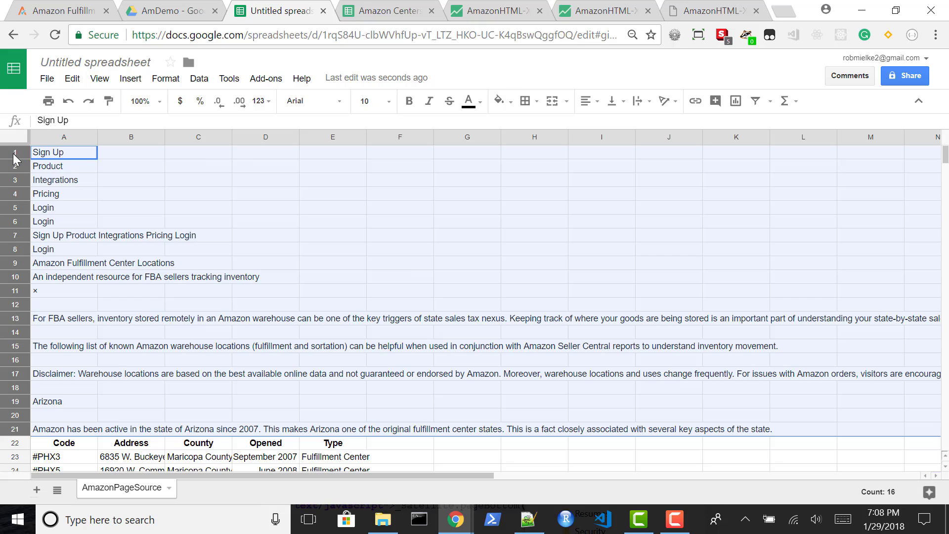
{"action": "key", "text": "alt+e"}
{"action": "key", "text": "d"}
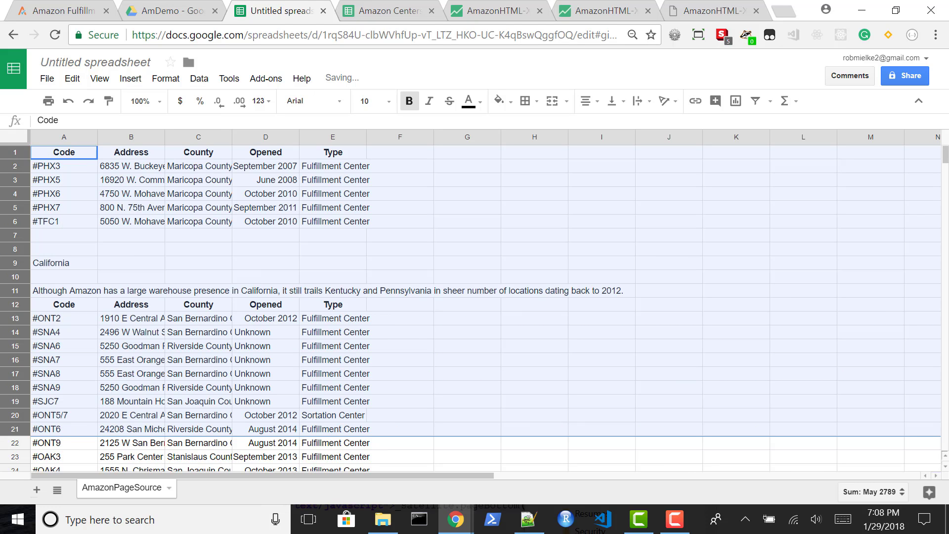
Delete the website footer rows 285 to 310 below the Wisconsin table at the end of the data
{"action": "left_click_drag", "start_coordinate": [945, 160], "coordinate": [946, 245]}
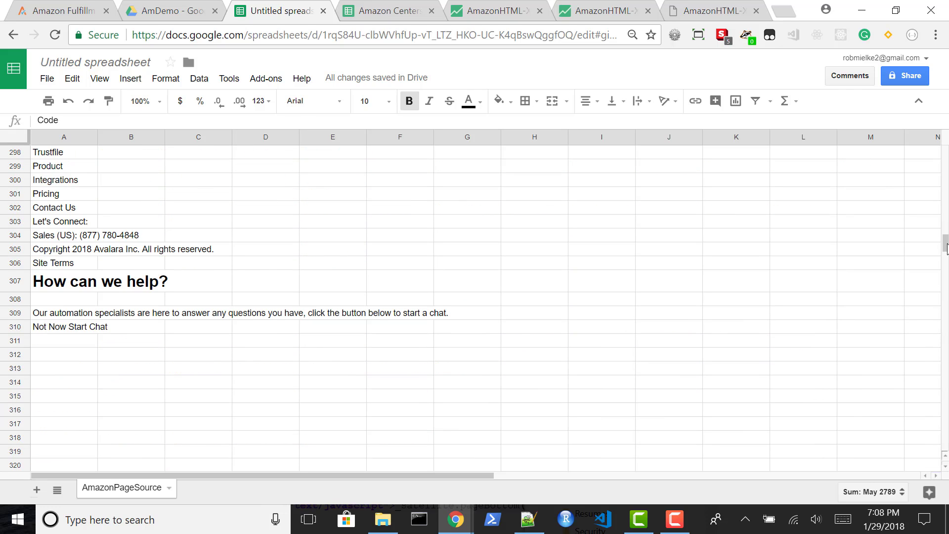
{"action": "left_click", "coordinate": [16, 326]}
{"action": "key", "text": "shift+Up"}
{"action": "key", "text": "shift+Up"}
{"action": "key", "text": "shift+Up"}
{"action": "key", "text": "shift+Up"}
{"action": "key", "text": "shift+Up"}
{"action": "key", "text": "shift+Up"}
{"action": "key", "text": "shift+Up"}
{"action": "key", "text": "shift+Up"}
{"action": "key", "text": "shift+Up"}
{"action": "key", "text": "shift+Up"}
{"action": "key", "text": "shift+Up"}
{"action": "key", "text": "shift+Up"}
{"action": "key", "text": "shift+Up"}
{"action": "key", "text": "shift+Up"}
{"action": "key", "text": "shift+Up"}
{"action": "key", "text": "shift+Up"}
{"action": "key", "text": "shift+Up"}
{"action": "key", "text": "shift+Up"}
{"action": "key", "text": "shift+Up"}
{"action": "key", "text": "shift+Up"}
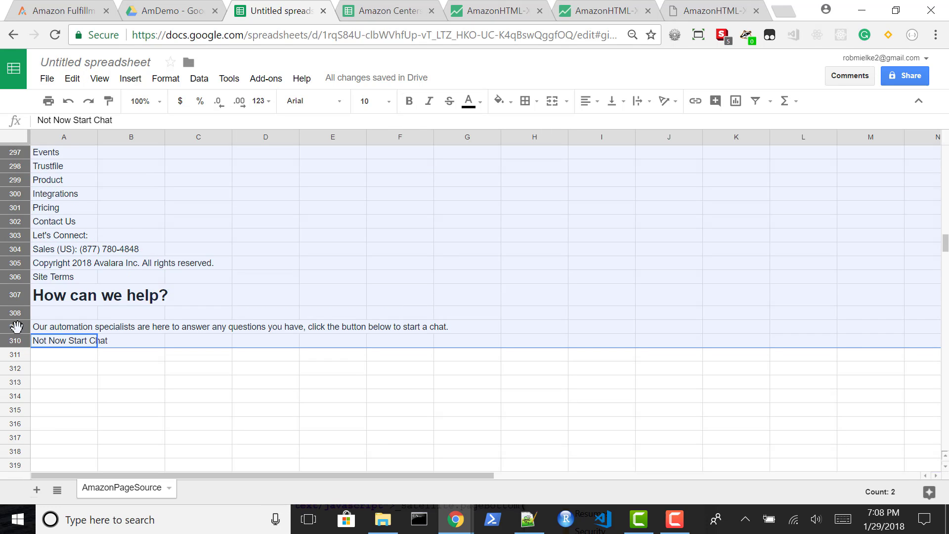
{"action": "key", "text": "shift+Down"}
{"action": "key", "text": "shift+Down"}
{"action": "key", "text": "shift+Down"}
{"action": "key", "text": "shift+Down"}
{"action": "key", "text": "shift+Down"}
{"action": "key", "text": "shift+Down"}
{"action": "key", "text": "shift+Down"}
{"action": "key", "text": "shift+Down"}
{"action": "key", "text": "shift+Down"}
{"action": "key", "text": "shift+Down"}
{"action": "key", "text": "shift+Down"}
{"action": "key", "text": "shift+Down"}
{"action": "key", "text": "shift+Down"}
{"action": "key", "text": "shift+Down"}
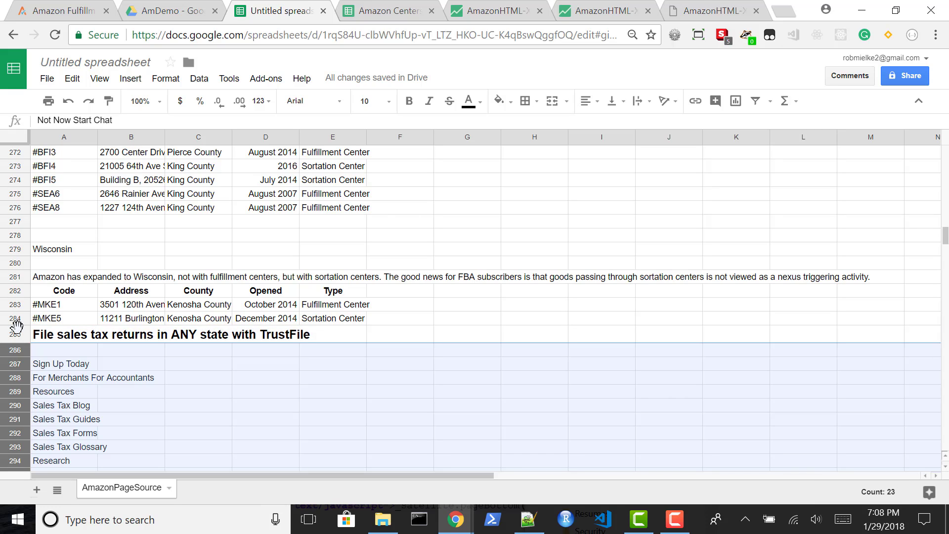
{"action": "key", "text": "shift+Up"}
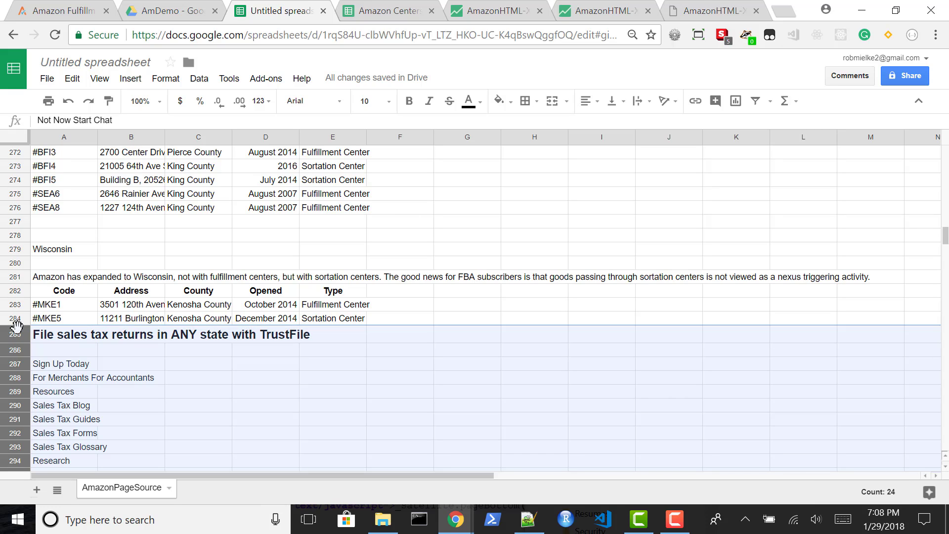
{"action": "key", "text": "alt+e"}
{"action": "key", "text": "d"}
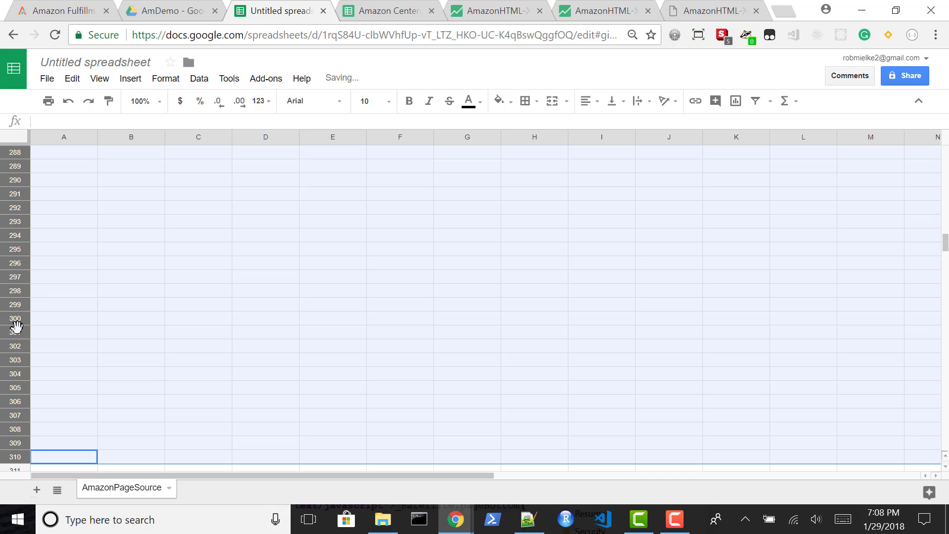
Sort the whole sheet by column A in descending order, Z to A
{"action": "key", "text": "Up"}
{"action": "key", "text": "Up"}
{"action": "key", "text": "Up"}
{"action": "key", "text": "Up"}
{"action": "key", "text": "Up"}
{"action": "key", "text": "Up"}
{"action": "key", "text": "Up"}
{"action": "key", "text": "Up"}
{"action": "key", "text": "Up"}
{"action": "key", "text": "Up"}
{"action": "key", "text": "Up"}
{"action": "key", "text": "Up"}
{"action": "key", "text": "Up"}
{"action": "key", "text": "Up"}
{"action": "key", "text": "Up"}
{"action": "key", "text": "Up"}
{"action": "key", "text": "Up"}
{"action": "key", "text": "Up"}
{"action": "key", "text": "Up"}
{"action": "key", "text": "Up"}
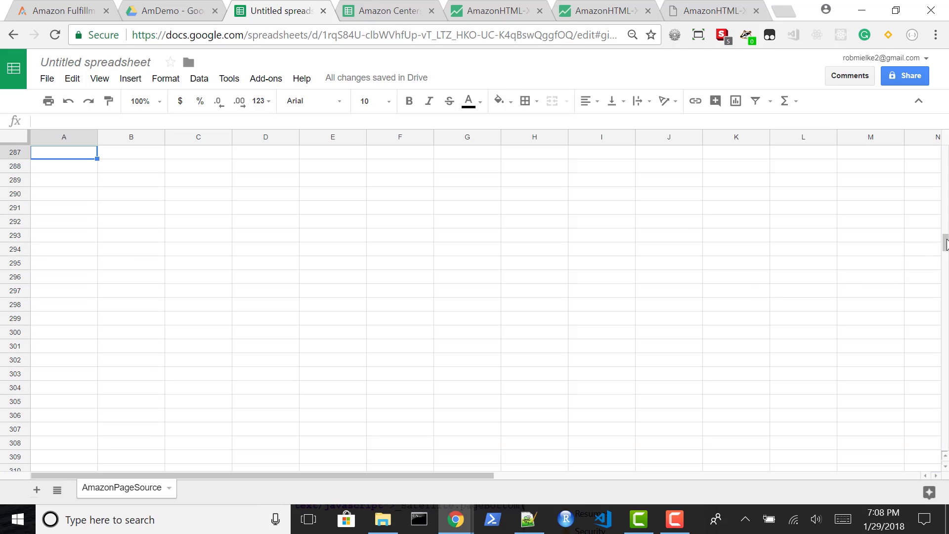
{"action": "left_click_drag", "start_coordinate": [944, 244], "coordinate": [945, 155]}
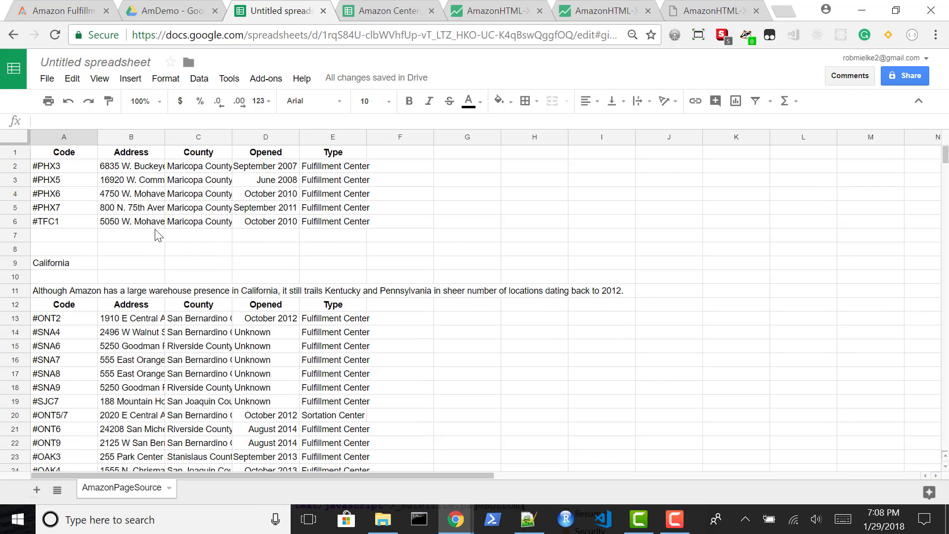
{"action": "left_click", "coordinate": [129, 224]}
{"action": "key", "text": "ctrl+Up"}
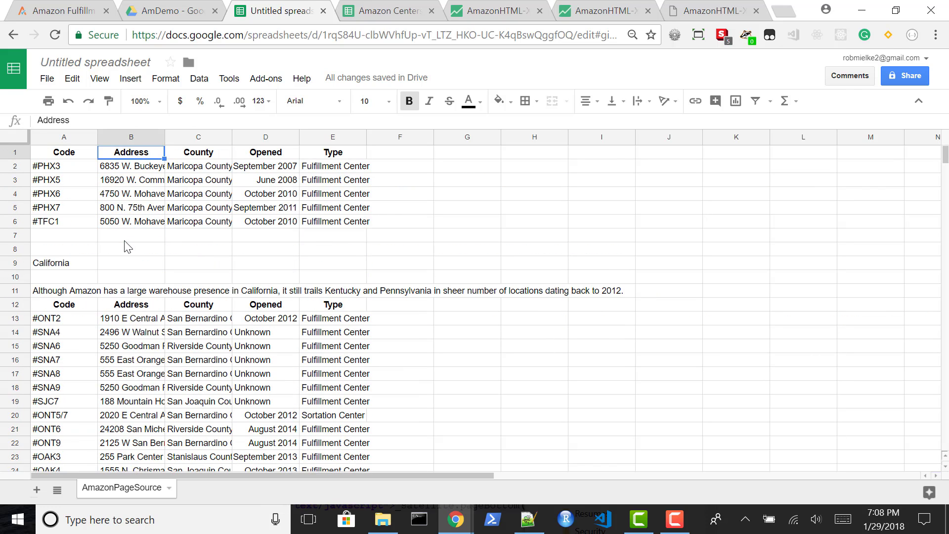
{"action": "key", "text": "Left"}
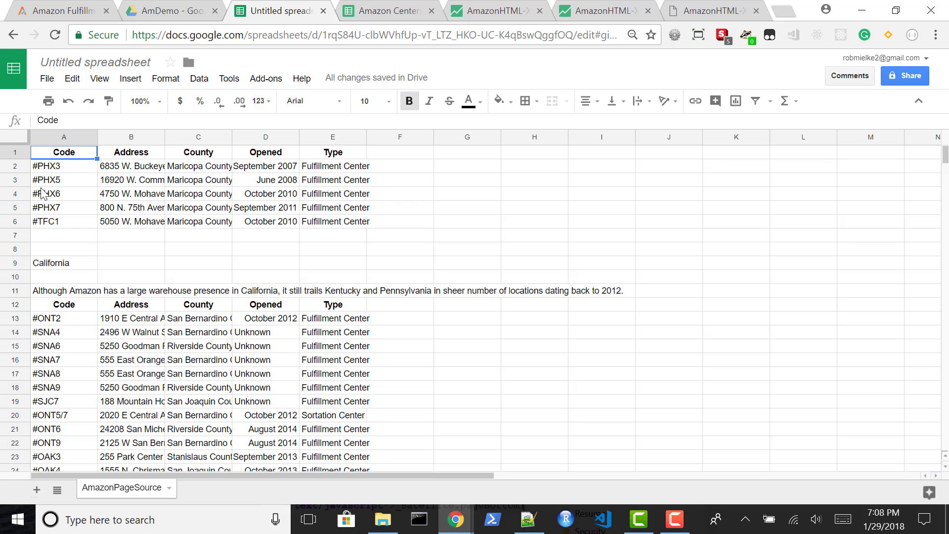
{"action": "left_click", "coordinate": [61, 140]}
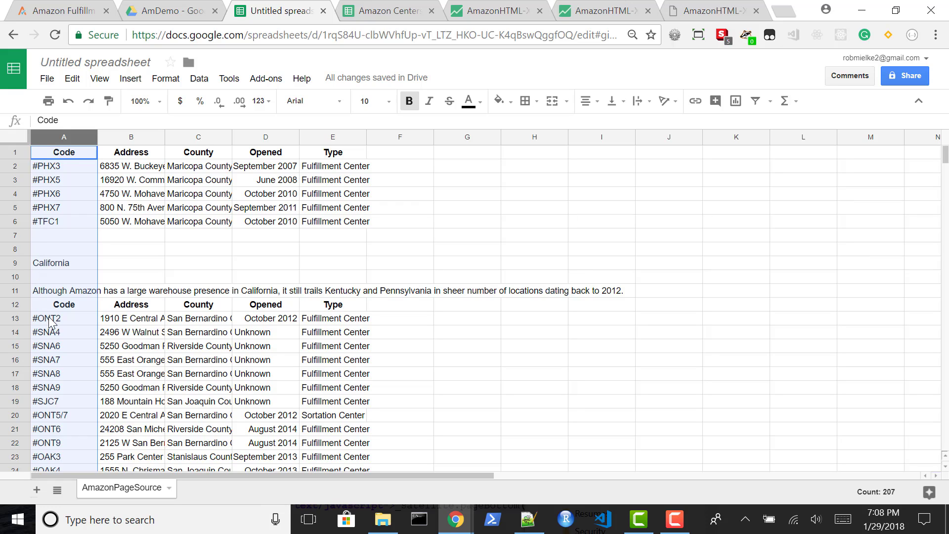
{"action": "left_click", "coordinate": [199, 84]}
{"action": "left_click", "coordinate": [235, 121]}
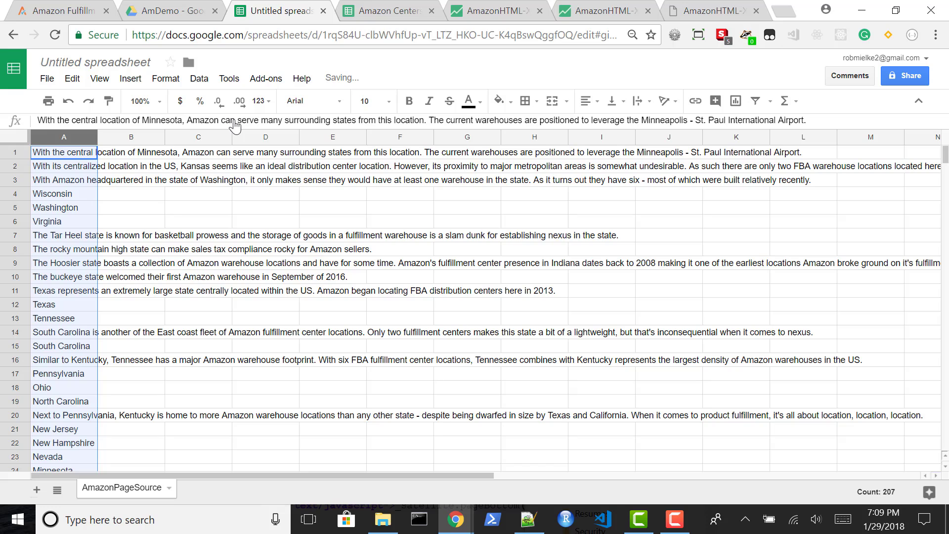
Delete rows 1 to 68 with the state names, descriptions and repeated headers, keeping one Code header row
{"action": "left_click", "coordinate": [14, 147]}
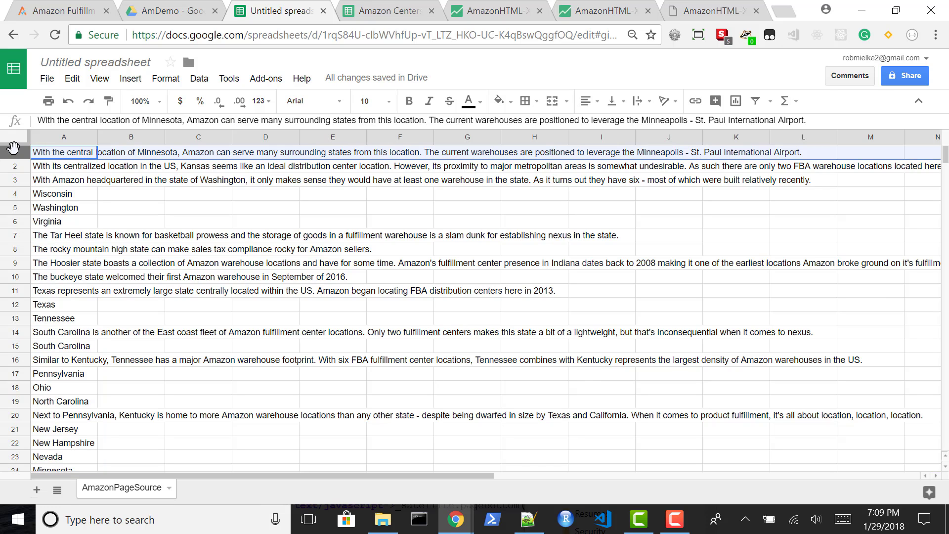
{"action": "key", "text": "shift+Down"}
{"action": "key", "text": "shift+Down"}
{"action": "key", "text": "shift+Down"}
{"action": "key", "text": "shift+Down"}
{"action": "key", "text": "shift+Down"}
{"action": "key", "text": "shift+Down"}
{"action": "key", "text": "shift+Down"}
{"action": "key", "text": "shift+Down"}
{"action": "key", "text": "shift+Down"}
{"action": "key", "text": "shift+Down"}
{"action": "key", "text": "shift+Down"}
{"action": "key", "text": "shift+Down"}
{"action": "key", "text": "shift+Down"}
{"action": "key", "text": "shift+Down"}
{"action": "key", "text": "shift+Down"}
{"action": "key", "text": "shift+Down"}
{"action": "key", "text": "shift+Down"}
{"action": "key", "text": "shift+Down"}
{"action": "key", "text": "shift+Down"}
{"action": "key", "text": "shift+Down"}
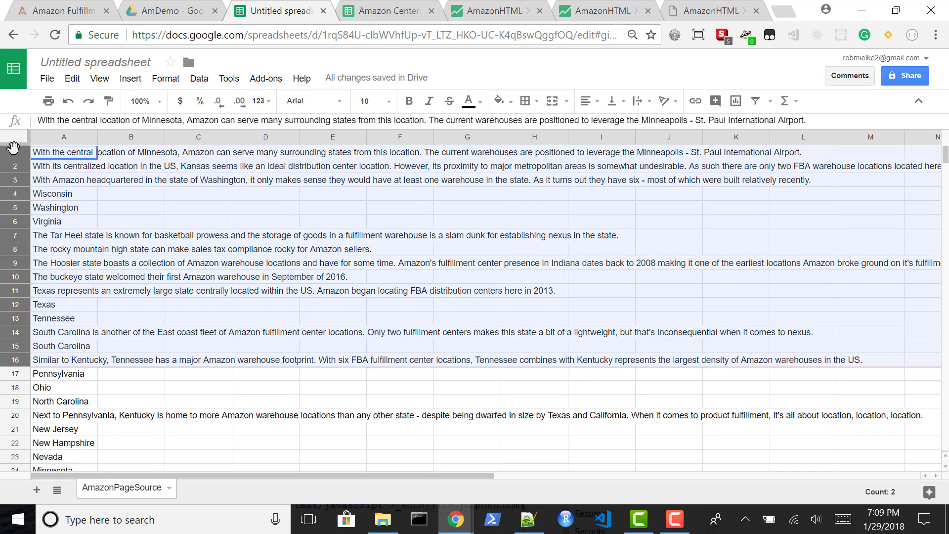
{"action": "key", "text": "shift+Down"}
{"action": "key", "text": "shift+Down"}
{"action": "key", "text": "shift+Down"}
{"action": "key", "text": "shift+Down"}
{"action": "key", "text": "shift+Down"}
{"action": "key", "text": "shift+Down"}
{"action": "key", "text": "shift+Down"}
{"action": "key", "text": "shift+Down"}
{"action": "key", "text": "shift+Down"}
{"action": "key", "text": "shift+Down"}
{"action": "key", "text": "shift+Down"}
{"action": "key", "text": "shift+Down"}
{"action": "key", "text": "shift+Down"}
{"action": "key", "text": "shift+Down"}
{"action": "key", "text": "shift+Down"}
{"action": "key", "text": "shift+Down"}
{"action": "key", "text": "shift+Down"}
{"action": "key", "text": "shift+Down"}
{"action": "key", "text": "shift+Down"}
{"action": "key", "text": "shift+Down"}
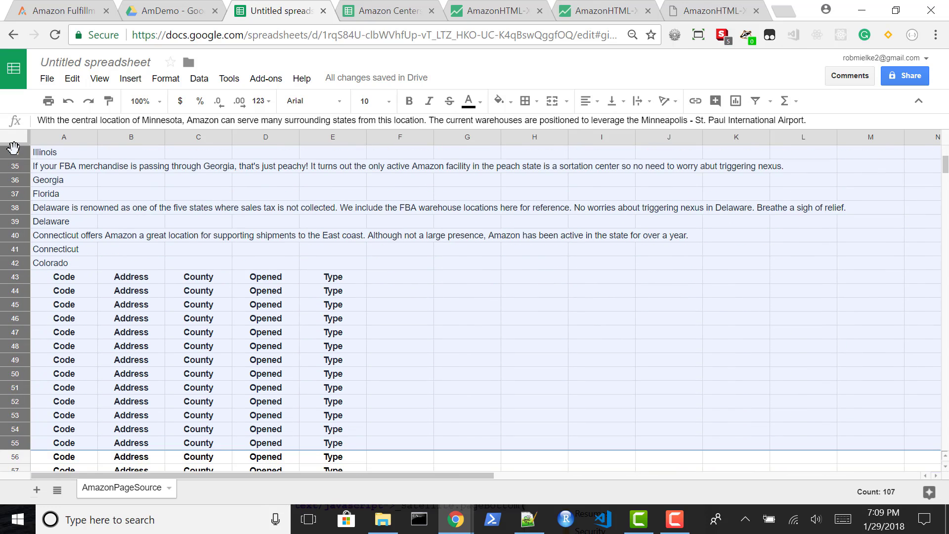
{"action": "key", "text": "shift+Down"}
{"action": "key", "text": "shift+Down"}
{"action": "key", "text": "shift+Down"}
{"action": "key", "text": "shift+Down"}
{"action": "key", "text": "shift+Down"}
{"action": "key", "text": "shift+Down"}
{"action": "key", "text": "shift+Down"}
{"action": "key", "text": "shift+Down"}
{"action": "key", "text": "shift+Down"}
{"action": "key", "text": "shift+Down"}
{"action": "key", "text": "shift+Down"}
{"action": "key", "text": "shift+Down"}
{"action": "key", "text": "shift+Up"}
{"action": "key", "text": "shift+Up"}
{"action": "key", "text": "shift+Up"}
{"action": "key", "text": "shift+Up"}
{"action": "key", "text": "shift+Up"}
{"action": "key", "text": "shift+Up"}
{"action": "key", "text": "shift+Up"}
{"action": "key", "text": "shift+Up"}
{"action": "key", "text": "shift+Up"}
{"action": "key", "text": "shift+Up"}
{"action": "key", "text": "shift+Up"}
{"action": "key", "text": "shift+Up"}
{"action": "key", "text": "shift+Up"}
{"action": "key", "text": "shift+Up"}
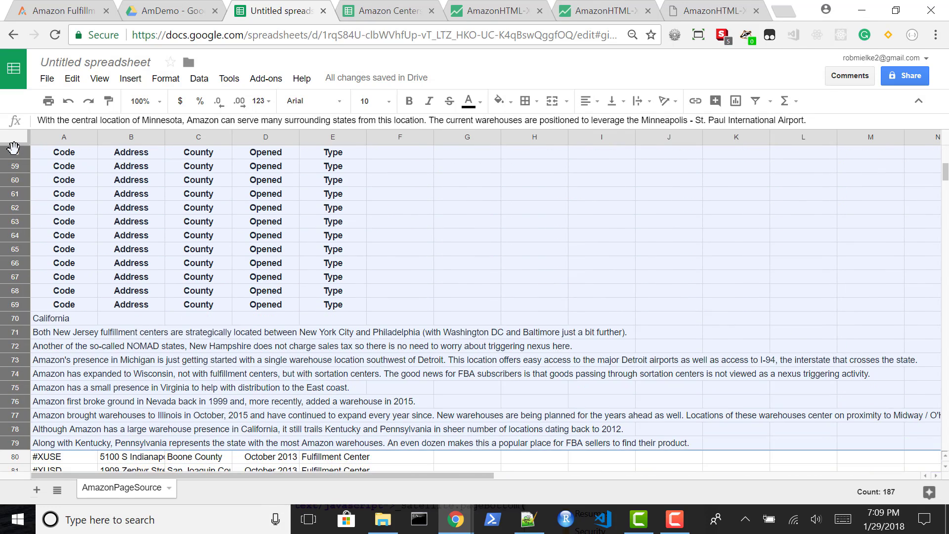
{"action": "key", "text": "shift+Down"}
{"action": "key", "text": "shift+Down"}
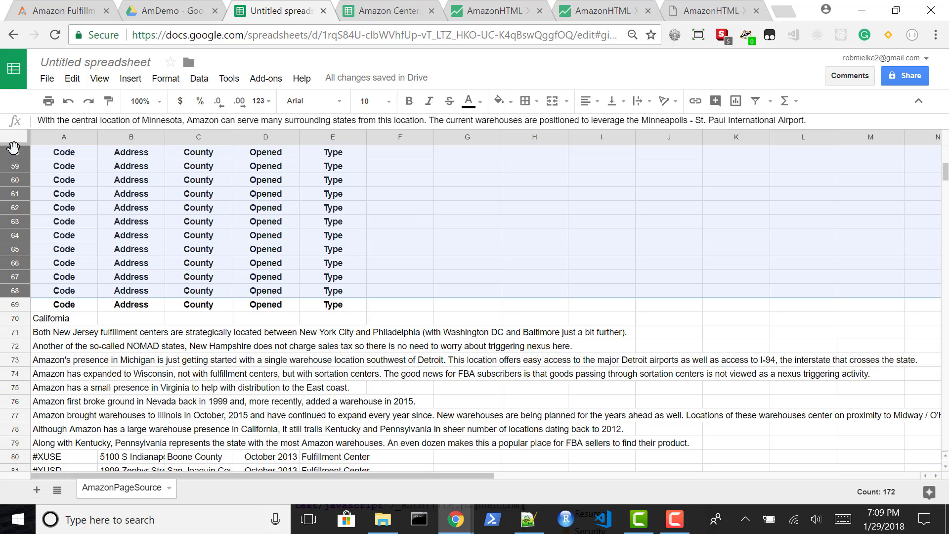
{"action": "key", "text": "alt+e"}
{"action": "key", "text": "d"}
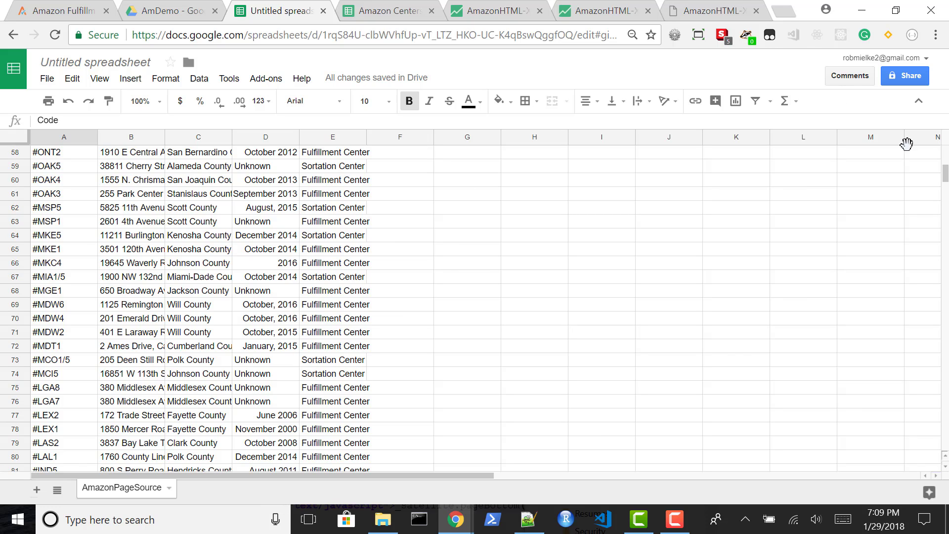
Delete rows 2 to 11 with the California label and descriptive sentences between the header and the #XUSE row
{"action": "left_click_drag", "start_coordinate": [942, 177], "coordinate": [944, 156]}
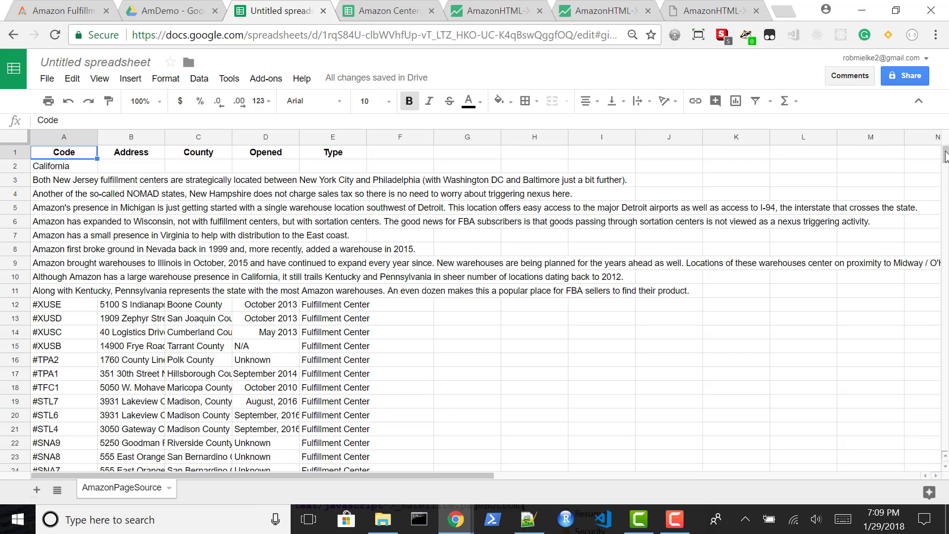
{"action": "left_click", "coordinate": [19, 166]}
{"action": "key", "text": "shift+Down"}
{"action": "key", "text": "shift+Down"}
{"action": "key", "text": "shift+Down"}
{"action": "key", "text": "shift+Down"}
{"action": "key", "text": "shift+Down"}
{"action": "key", "text": "shift+Down"}
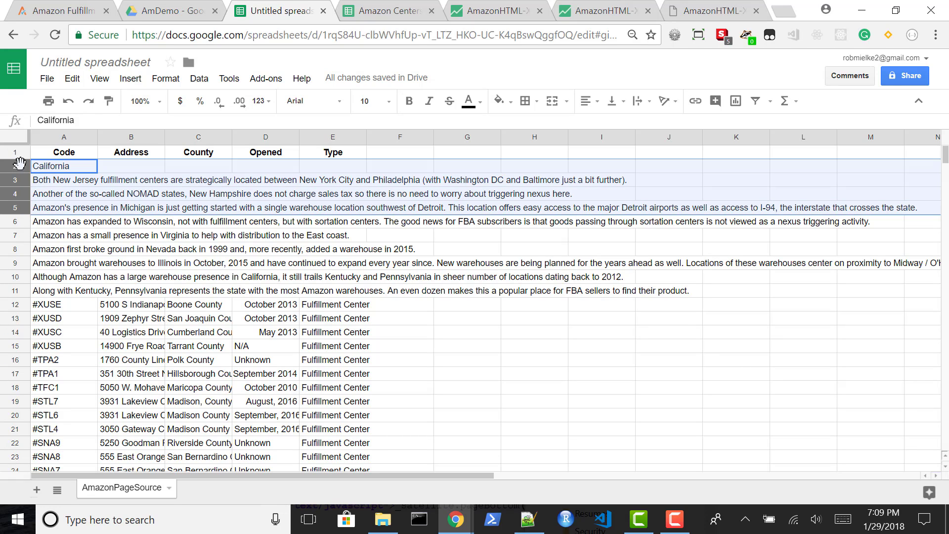
{"action": "key", "text": "shift+Down"}
{"action": "key", "text": "shift+Down"}
{"action": "key", "text": "shift+Down"}
{"action": "key", "text": "shift+Down"}
{"action": "key", "text": "shift+Up"}
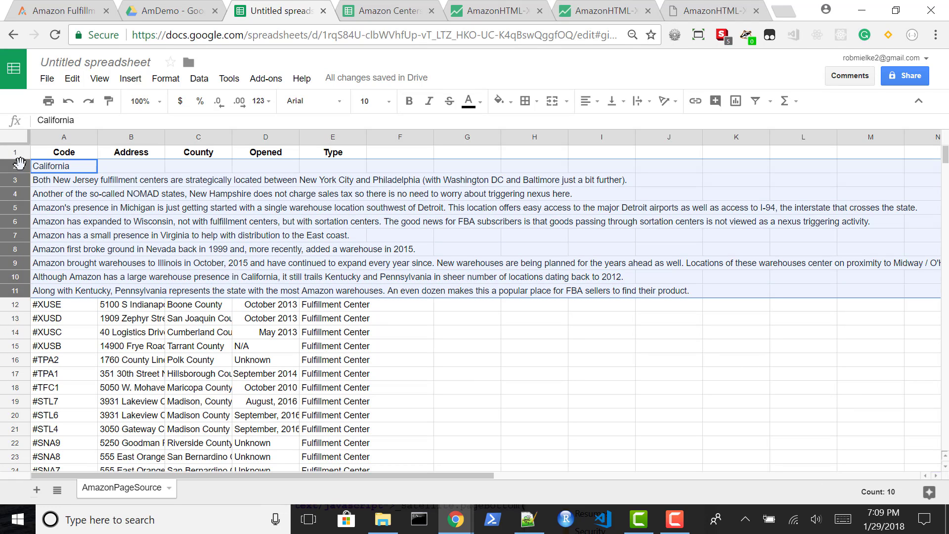
{"action": "key", "text": "alt+e"}
{"action": "key", "text": "d"}
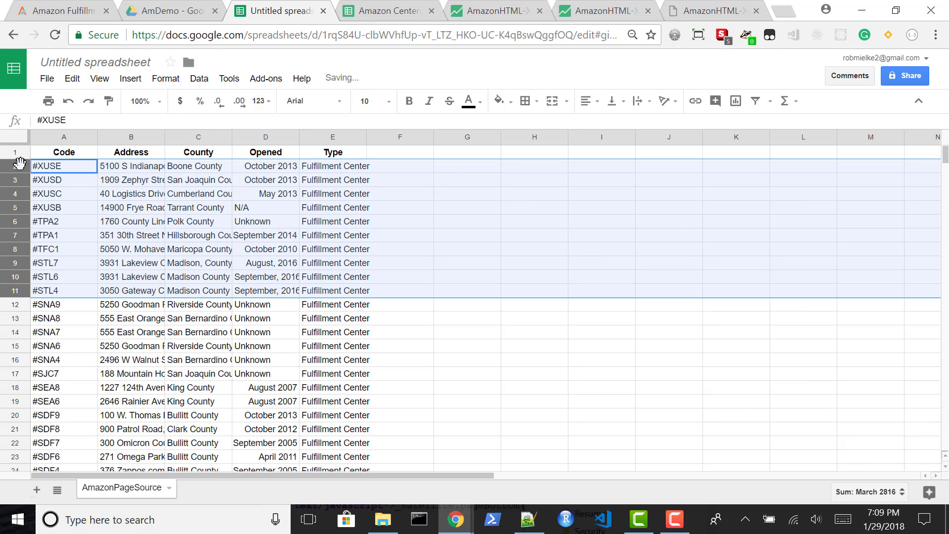
Sort the whole sheet by the Type column E in ascending order, A to Z
{"action": "left_click", "coordinate": [322, 333]}
{"action": "key", "text": "Down"}
{"action": "key", "text": "Down"}
{"action": "key", "text": "Down"}
{"action": "key", "text": "Down"}
{"action": "key", "text": "Down"}
{"action": "key", "text": "Down"}
{"action": "key", "text": "Down"}
{"action": "key", "text": "Down"}
{"action": "key", "text": "Down"}
{"action": "key", "text": "Down"}
{"action": "key", "text": "Down"}
{"action": "key", "text": "Down"}
{"action": "key", "text": "Down"}
{"action": "key", "text": "Down"}
{"action": "key", "text": "Down"}
{"action": "key", "text": "Down"}
{"action": "key", "text": "Down"}
{"action": "key", "text": "Down"}
{"action": "key", "text": "Down"}
{"action": "key", "text": "Down"}
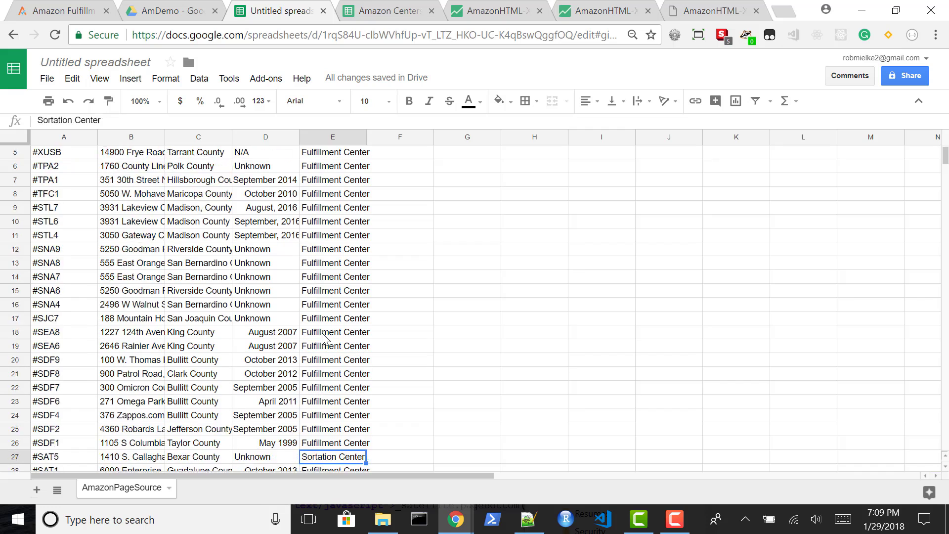
{"action": "key", "text": "Up"}
{"action": "key", "text": "Up"}
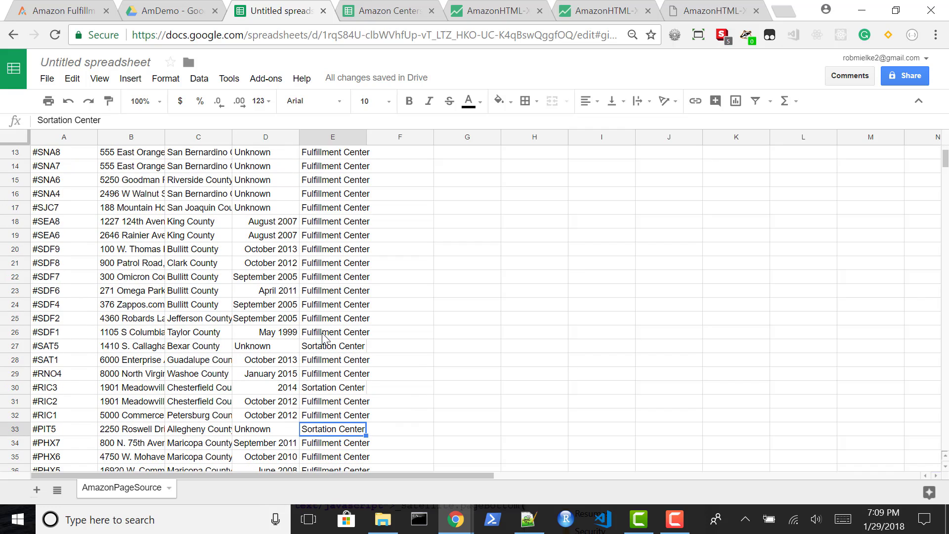
{"action": "left_click", "coordinate": [329, 140]}
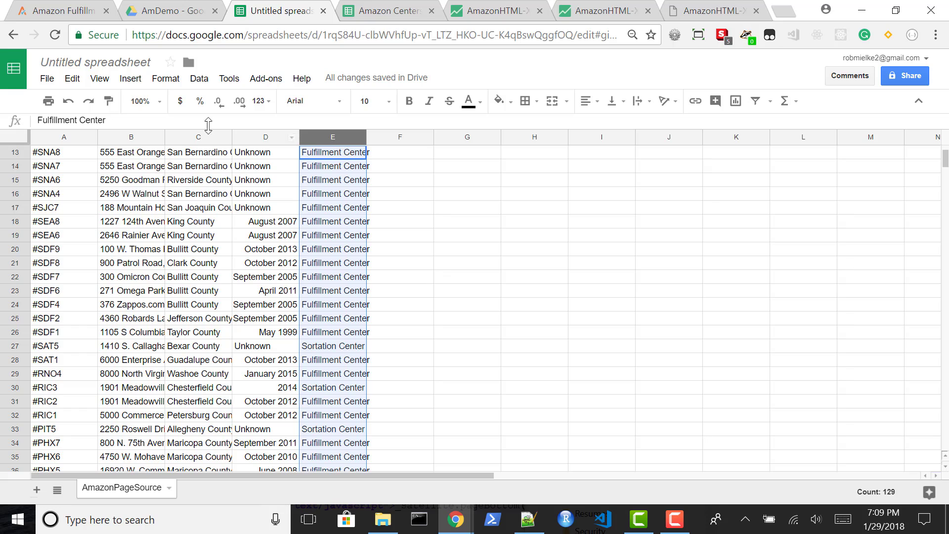
{"action": "left_click", "coordinate": [198, 79]}
{"action": "left_click", "coordinate": [241, 100]}
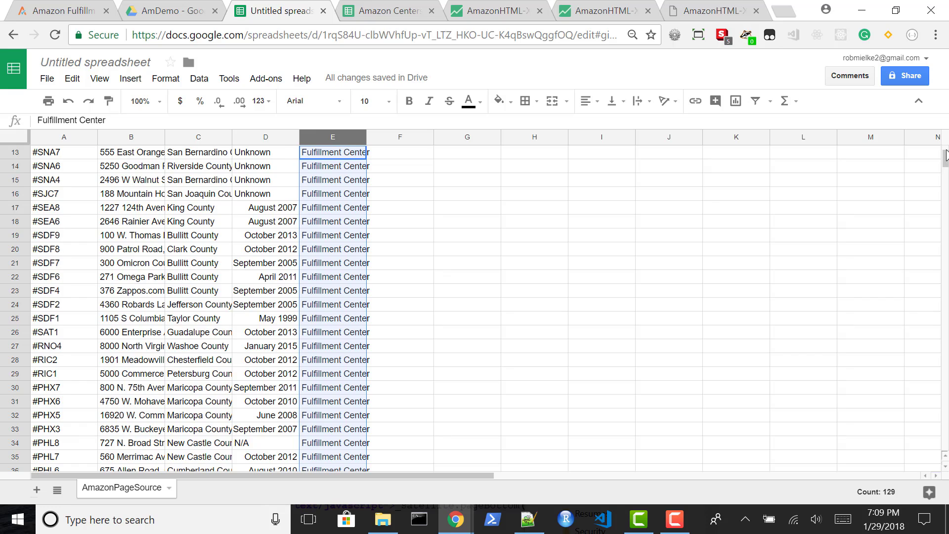
Enter 1 in cell F1 beside the first Fulfillment Center row
{"action": "left_click_drag", "start_coordinate": [945, 159], "coordinate": [945, 136]}
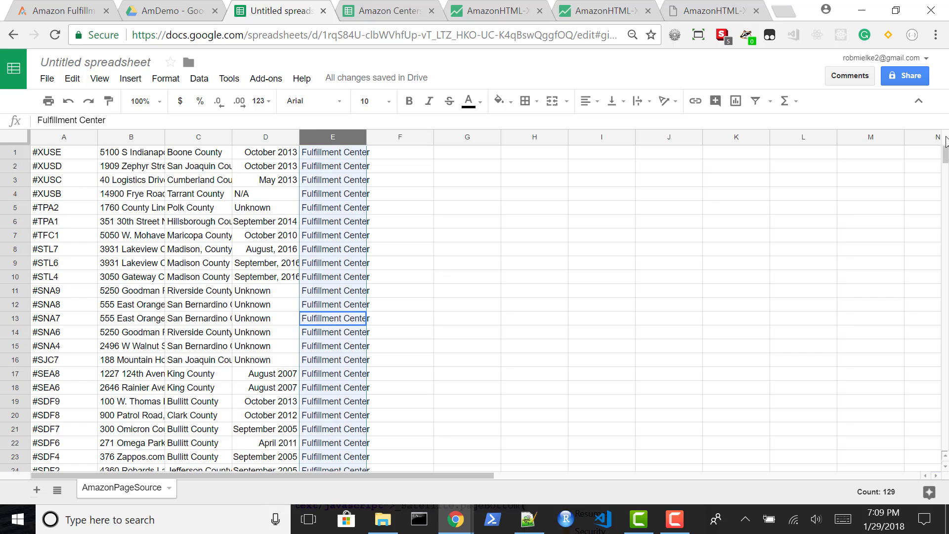
{"action": "left_click", "coordinate": [407, 148]}
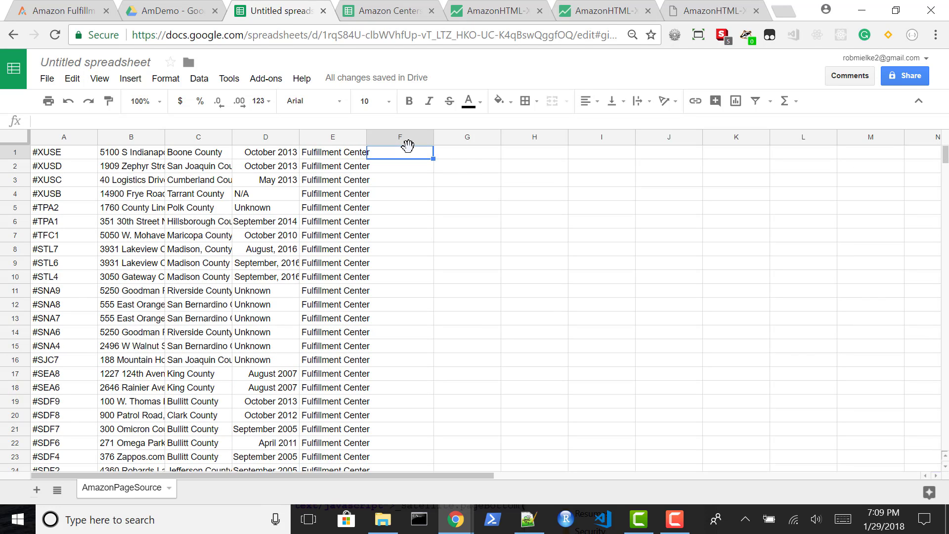
{"action": "type", "text": "1"}
{"action": "key", "text": "Return"}
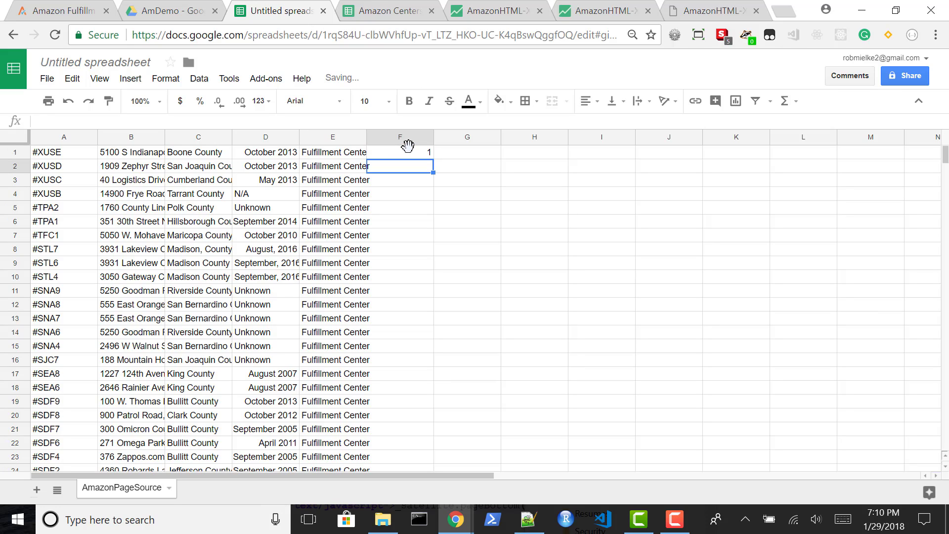
Copy the 1 from F1 down to F101 so every Fulfillment Center row has it
{"action": "left_click", "coordinate": [407, 146]}
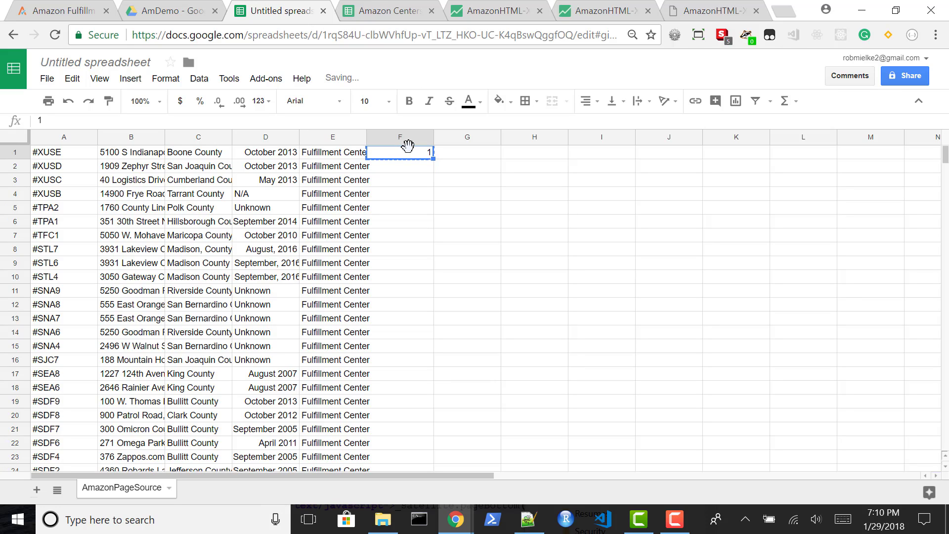
{"action": "key", "text": "shift+Down"}
{"action": "key", "text": "shift+Down"}
{"action": "key", "text": "shift+Down"}
{"action": "key", "text": "shift+Down"}
{"action": "key", "text": "shift+Down"}
{"action": "key", "text": "shift+Down"}
{"action": "key", "text": "shift+Down"}
{"action": "key", "text": "shift+Down"}
{"action": "key", "text": "shift+Down"}
{"action": "key", "text": "shift+Down"}
{"action": "key", "text": "shift+Down"}
{"action": "key", "text": "shift+Down"}
{"action": "key", "text": "shift+Down"}
{"action": "key", "text": "shift+Down"}
{"action": "key", "text": "shift+Down"}
{"action": "key", "text": "shift+Down"}
{"action": "key", "text": "shift+Down"}
{"action": "key", "text": "shift+Down"}
{"action": "key", "text": "shift+Down"}
{"action": "key", "text": "shift+Down"}
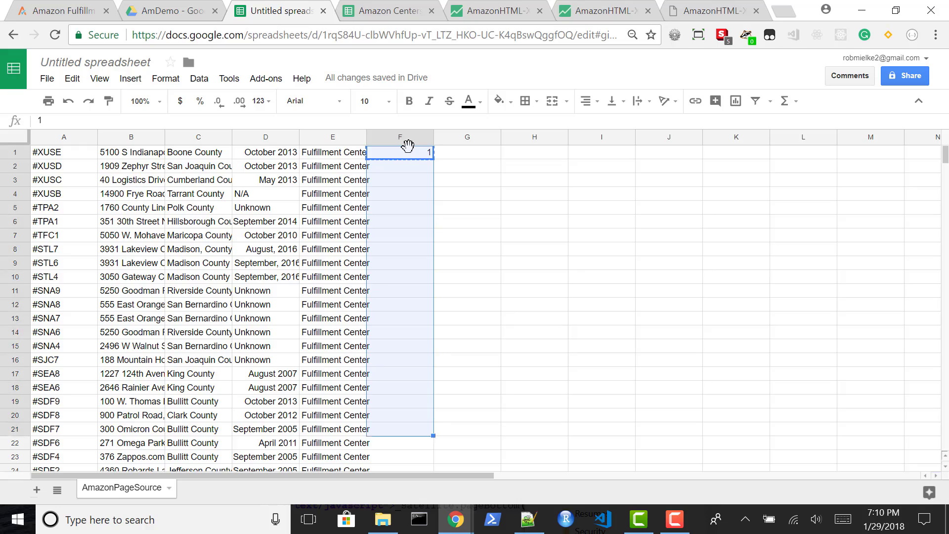
{"action": "key", "text": "shift+Down"}
{"action": "key", "text": "shift+Down"}
{"action": "key", "text": "shift+Down"}
{"action": "key", "text": "shift+Down"}
{"action": "key", "text": "shift+Down"}
{"action": "key", "text": "shift+Down"}
{"action": "key", "text": "shift+Down"}
{"action": "key", "text": "shift+Down"}
{"action": "key", "text": "shift+Down"}
{"action": "key", "text": "shift+Down"}
{"action": "key", "text": "shift+Down"}
{"action": "key", "text": "shift+Down"}
{"action": "key", "text": "shift+Down"}
{"action": "key", "text": "shift+Down"}
{"action": "key", "text": "shift+Down"}
{"action": "key", "text": "shift+Down"}
{"action": "key", "text": "shift+Down"}
{"action": "key", "text": "shift+Down"}
{"action": "key", "text": "shift+Down"}
{"action": "key", "text": "shift+Down"}
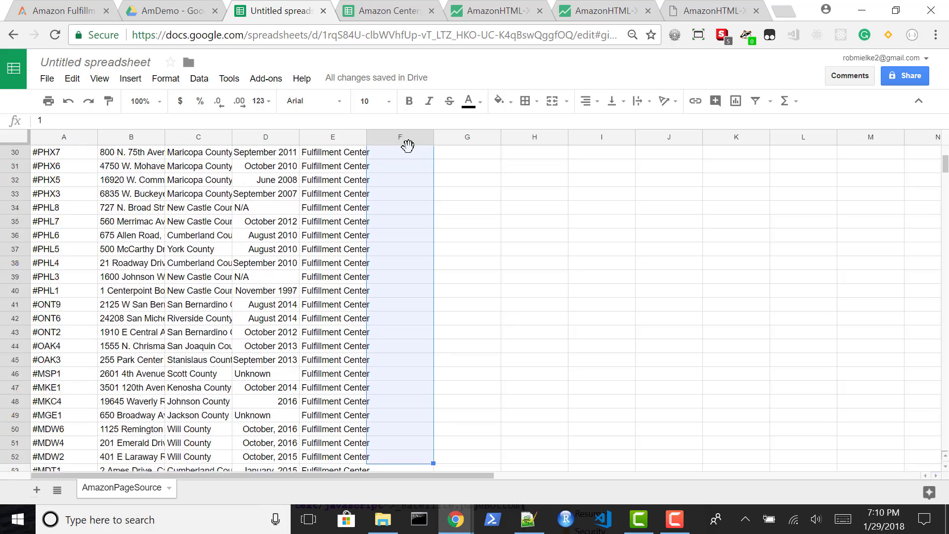
{"action": "key", "text": "shift+Down"}
{"action": "key", "text": "shift+Down"}
{"action": "key", "text": "shift+Down"}
{"action": "key", "text": "shift+Down"}
{"action": "key", "text": "shift+Down"}
{"action": "key", "text": "shift+Down"}
{"action": "key", "text": "shift+Down"}
{"action": "key", "text": "shift+Down"}
{"action": "key", "text": "shift+Down"}
{"action": "key", "text": "shift+Down"}
{"action": "key", "text": "shift+Down"}
{"action": "key", "text": "shift+Down"}
{"action": "key", "text": "shift+Down"}
{"action": "key", "text": "shift+Down"}
{"action": "key", "text": "shift+Down"}
{"action": "key", "text": "shift+Down"}
{"action": "key", "text": "shift+Down"}
{"action": "key", "text": "shift+Down"}
{"action": "key", "text": "shift+Down"}
{"action": "key", "text": "shift+Down"}
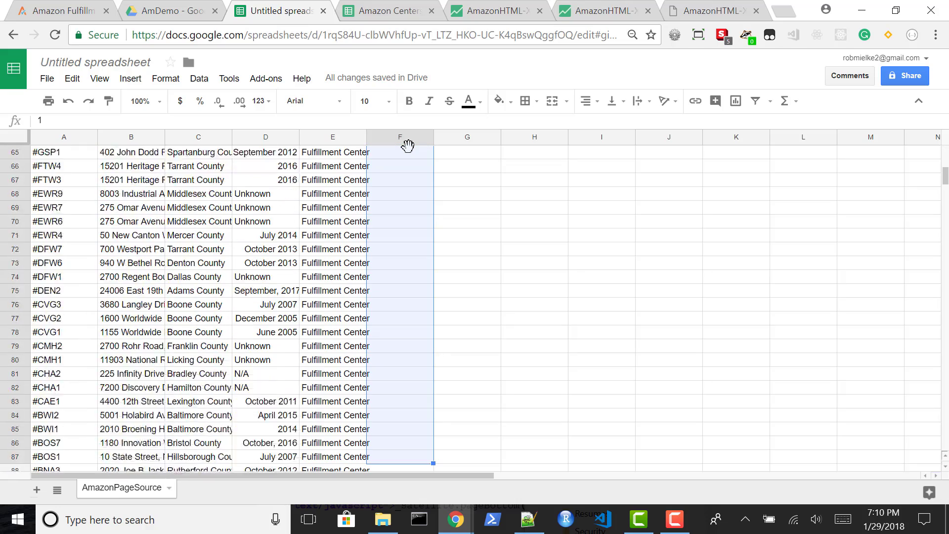
{"action": "key", "text": "shift+Down"}
{"action": "key", "text": "shift+Down"}
{"action": "key", "text": "shift+Down"}
{"action": "key", "text": "shift+Down"}
{"action": "key", "text": "shift+Down"}
{"action": "key", "text": "shift+Down"}
{"action": "key", "text": "shift+Down"}
{"action": "key", "text": "shift+Down"}
{"action": "key", "text": "shift+Down"}
{"action": "key", "text": "shift+Down"}
{"action": "key", "text": "shift+Down"}
{"action": "key", "text": "shift+Down"}
{"action": "key", "text": "shift+Down"}
{"action": "key", "text": "shift+Down"}
{"action": "key", "text": "shift+Down"}
{"action": "key", "text": "shift+Down"}
{"action": "key", "text": "shift+Down"}
{"action": "key", "text": "shift+Down"}
{"action": "key", "text": "shift+Down"}
{"action": "key", "text": "shift+Down"}
{"action": "key", "text": "shift+Up"}
{"action": "key", "text": "shift+Up"}
{"action": "key", "text": "shift+Up"}
{"action": "key", "text": "shift+Up"}
{"action": "key", "text": "shift+Up"}
{"action": "key", "text": "shift+Up"}
{"action": "key", "text": "shift+Up"}
{"action": "key", "text": "shift+Up"}
{"action": "key", "text": "shift+Up"}
{"action": "key", "text": "shift+Up"}
{"action": "key", "text": "shift+Up"}
{"action": "key", "text": "shift+Up"}
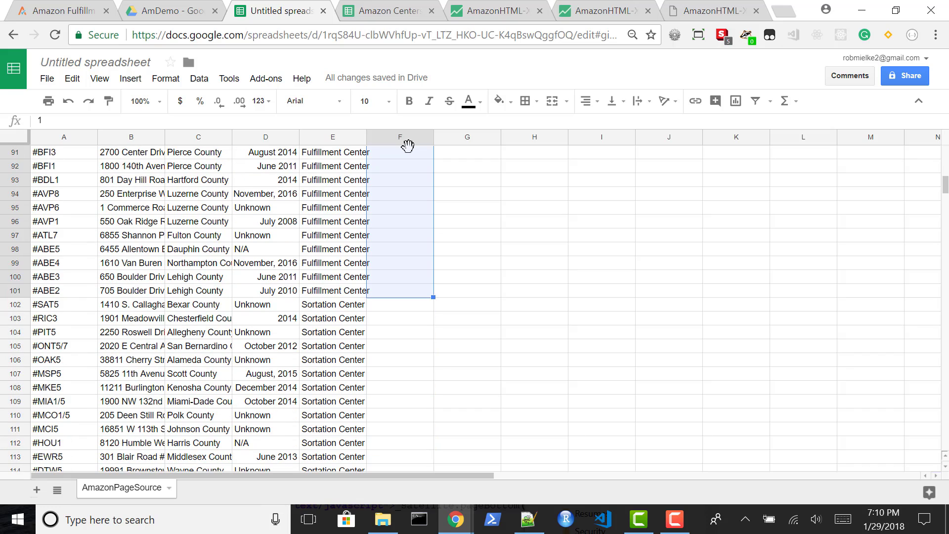
{"action": "key", "text": "ctrl+v"}
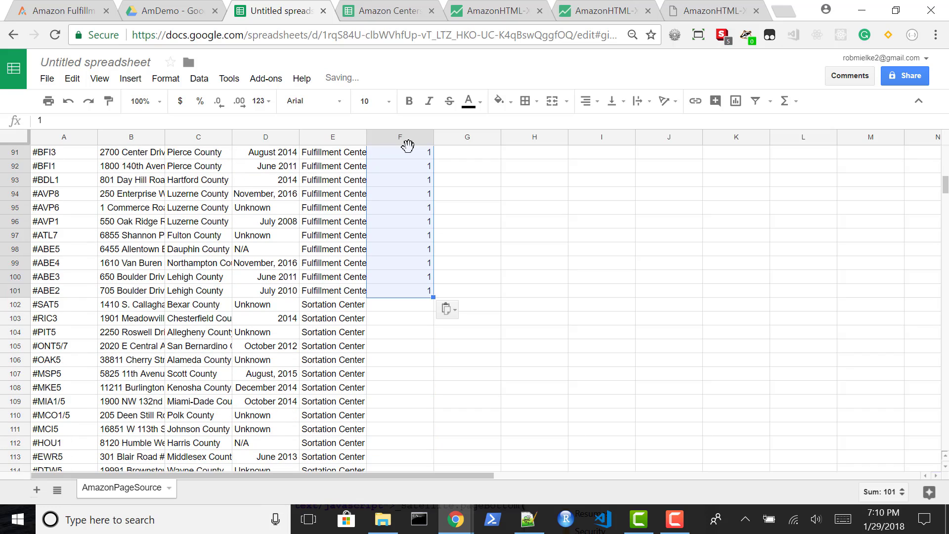
Enter 0 in cell F102 beside the first Sortation Center row
{"action": "key", "text": "Down"}
{"action": "key", "text": "Down"}
{"action": "key", "text": "Down"}
{"action": "key", "text": "Down"}
{"action": "key", "text": "Down"}
{"action": "key", "text": "Down"}
{"action": "key", "text": "Down"}
{"action": "key", "text": "Down"}
{"action": "key", "text": "Down"}
{"action": "key", "text": "Down"}
{"action": "key", "text": "Down"}
{"action": "key", "text": "Down"}
{"action": "key", "text": "Down"}
{"action": "key", "text": "Down"}
{"action": "key", "text": "Down"}
{"action": "key", "text": "Down"}
{"action": "key", "text": "Down"}
{"action": "key", "text": "Down"}
{"action": "key", "text": "Down"}
{"action": "key", "text": "Down"}
{"action": "key", "text": "Down"}
{"action": "key", "text": "Down"}
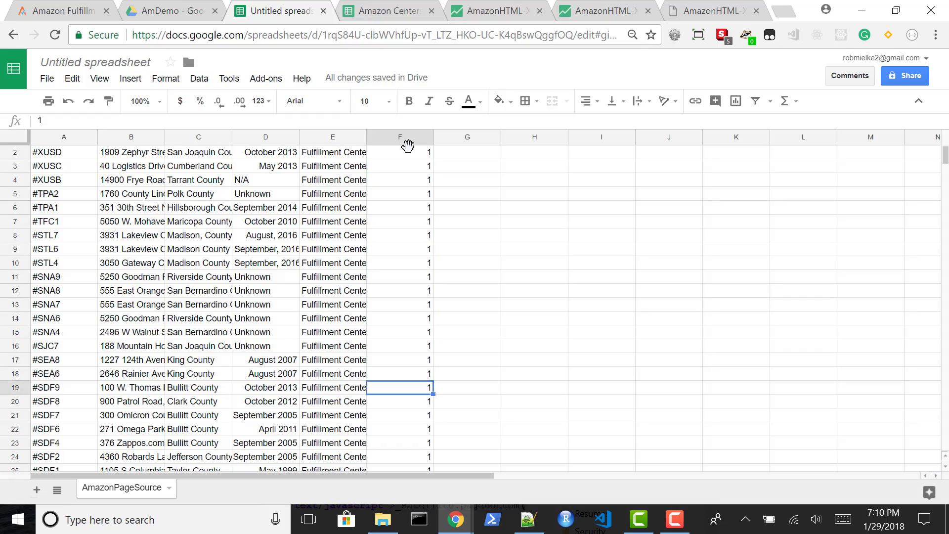
{"action": "key", "text": "Down"}
{"action": "key", "text": "Down"}
{"action": "key", "text": "Down"}
{"action": "key", "text": "Down"}
{"action": "key", "text": "Down"}
{"action": "key", "text": "Down"}
{"action": "key", "text": "Down"}
{"action": "key", "text": "Down"}
{"action": "key", "text": "Down"}
{"action": "key", "text": "Down"}
{"action": "key", "text": "Down"}
{"action": "key", "text": "Down"}
{"action": "key", "text": "Down"}
{"action": "key", "text": "Down"}
{"action": "key", "text": "Down"}
{"action": "key", "text": "Down"}
{"action": "key", "text": "Down"}
{"action": "key", "text": "Down"}
{"action": "key", "text": "Down"}
{"action": "key", "text": "Down"}
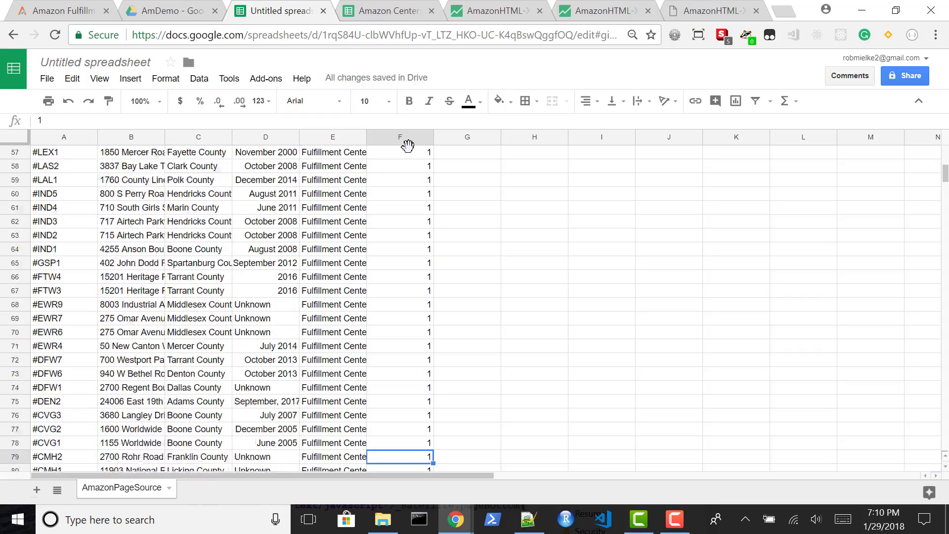
{"action": "key", "text": "Up"}
{"action": "key", "text": "Up"}
{"action": "key", "text": "Up"}
{"action": "key", "text": "Up"}
{"action": "key", "text": "Up"}
{"action": "key", "text": "Up"}
{"action": "key", "text": "Up"}
{"action": "key", "text": "Up"}
{"action": "key", "text": "Up"}
{"action": "key", "text": "Up"}
{"action": "key", "text": "Up"}
{"action": "key", "text": "Up"}
{"action": "key", "text": "Up"}
{"action": "key", "text": "Up"}
{"action": "key", "text": "Up"}
{"action": "key", "text": "Up"}
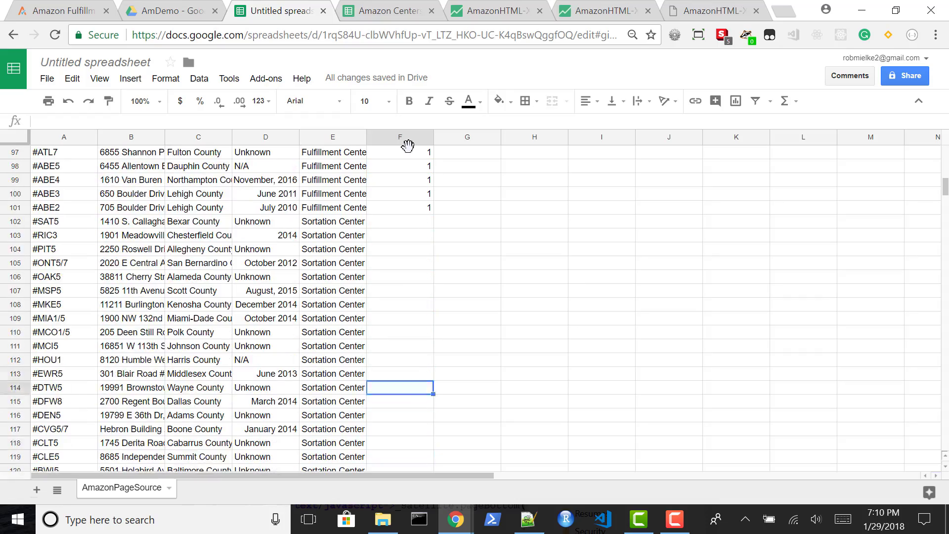
{"action": "type", "text": "0"}
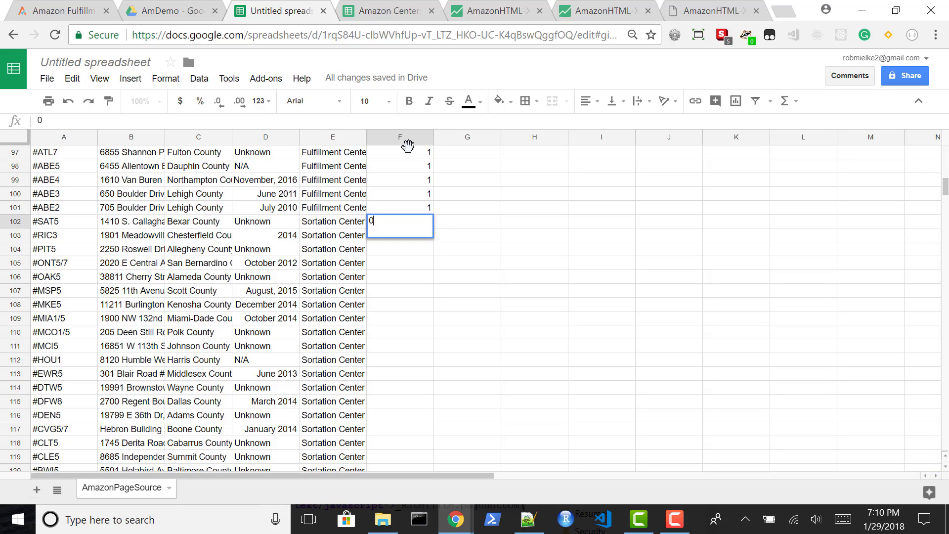
{"action": "key", "text": "Return"}
{"action": "key", "text": "ctrl+c"}
{"action": "key", "text": "Up"}
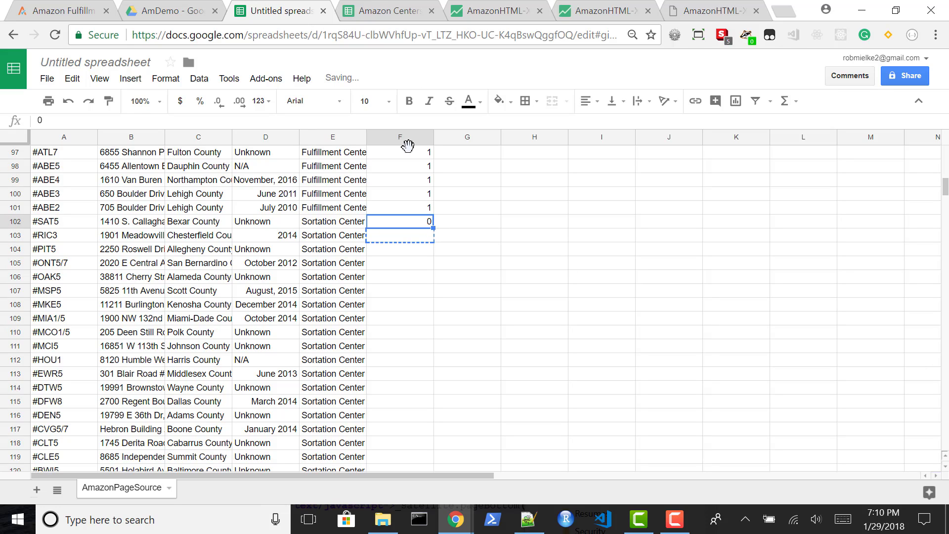
{"action": "key", "text": "Escape"}
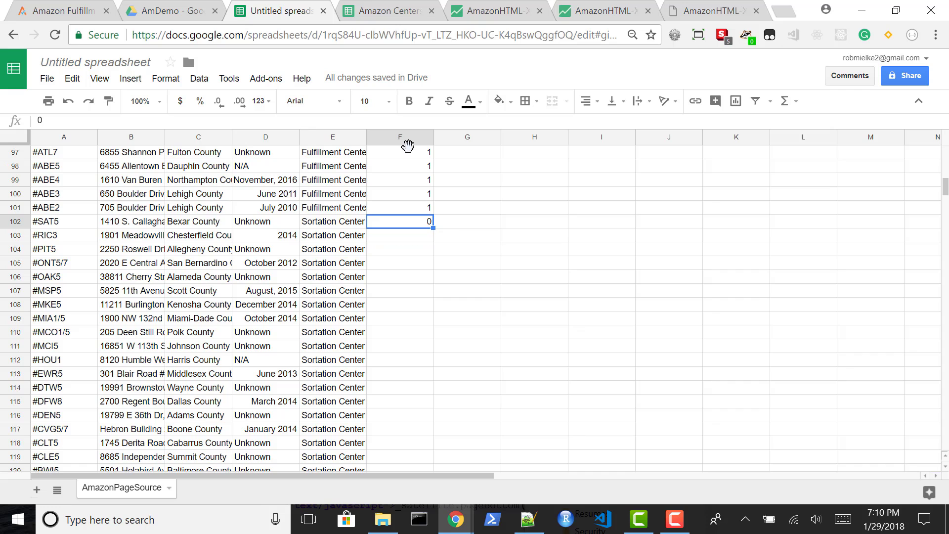
Copy the 0 from F102 down to F128, covering all the Sortation Center rows
{"action": "key", "text": "ctrl+c"}
{"action": "key", "text": "shift+Down"}
{"action": "key", "text": "shift+Down"}
{"action": "key", "text": "shift+Down"}
{"action": "key", "text": "shift+Down"}
{"action": "key", "text": "shift+Down"}
{"action": "key", "text": "shift+Down"}
{"action": "key", "text": "shift+Down"}
{"action": "key", "text": "shift+Down"}
{"action": "key", "text": "shift+Down"}
{"action": "key", "text": "shift+Down"}
{"action": "key", "text": "shift+Down"}
{"action": "key", "text": "shift+Down"}
{"action": "key", "text": "shift+Down"}
{"action": "key", "text": "shift+Down"}
{"action": "key", "text": "shift+Down"}
{"action": "key", "text": "shift+Down"}
{"action": "key", "text": "shift+Down"}
{"action": "key", "text": "shift+Down"}
{"action": "key", "text": "shift+Down"}
{"action": "key", "text": "shift+Down"}
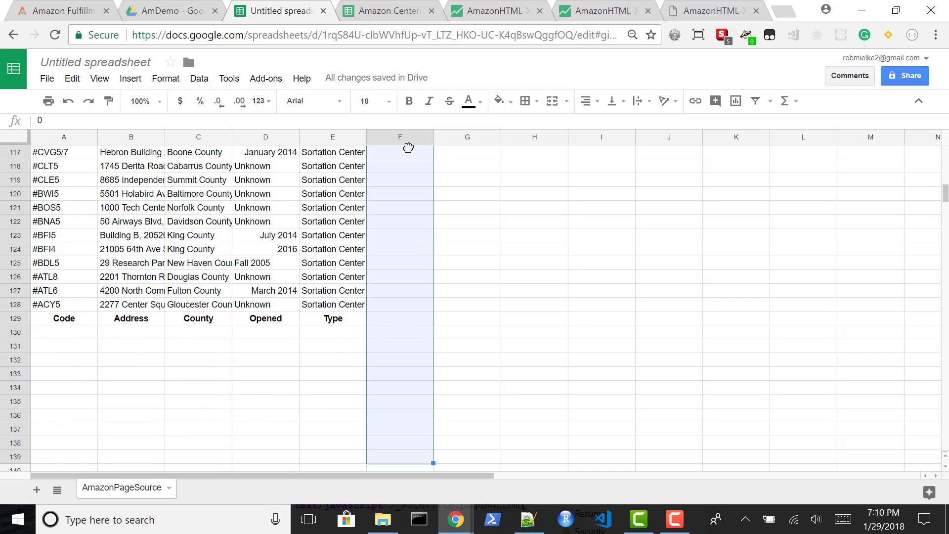
{"action": "key", "text": "shift+Up"}
{"action": "key", "text": "shift+Up"}
{"action": "key", "text": "shift+Up"}
{"action": "key", "text": "shift+Up"}
{"action": "key", "text": "shift+Up"}
{"action": "key", "text": "shift+Up"}
{"action": "key", "text": "shift+Up"}
{"action": "key", "text": "shift+Up"}
{"action": "key", "text": "shift+Up"}
{"action": "key", "text": "shift+Up"}
{"action": "key", "text": "shift+Up"}
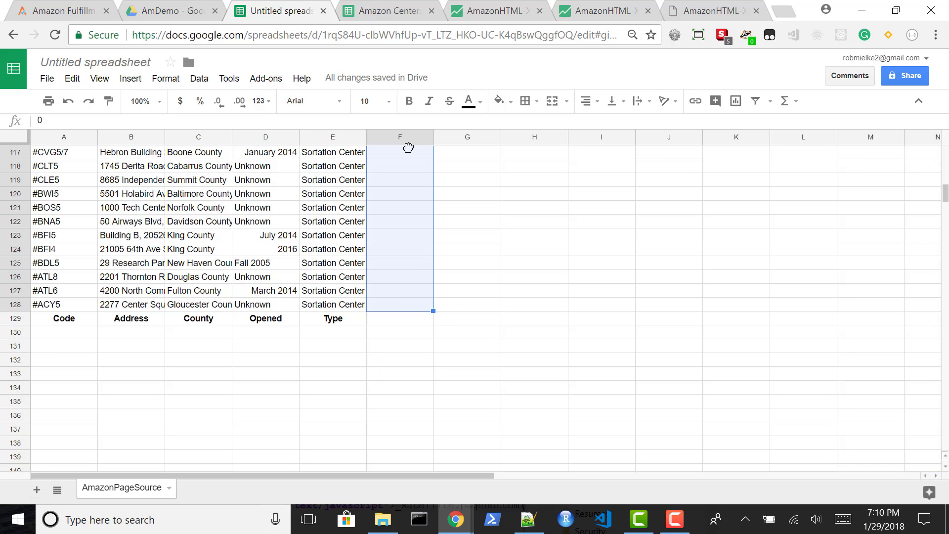
{"action": "key", "text": "ctrl+v"}
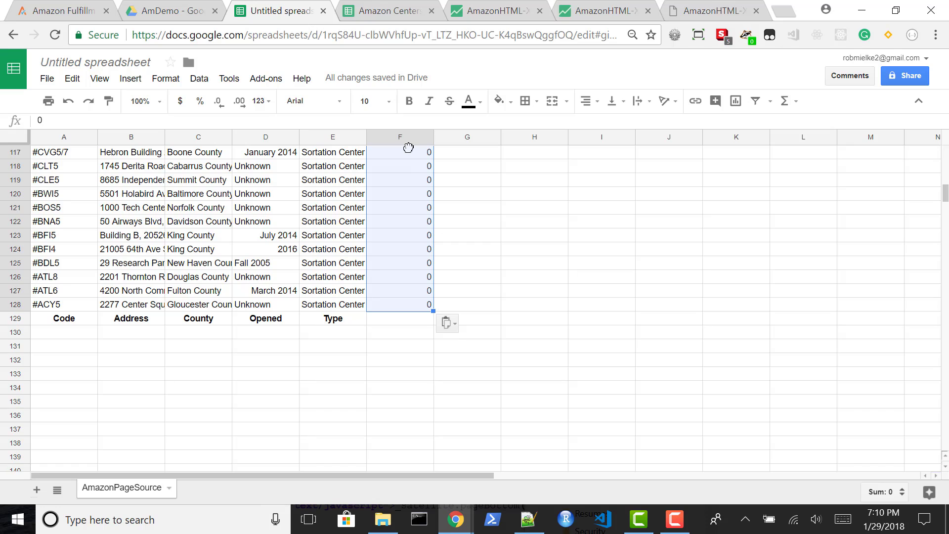
Bring up the Amazon Centers spreadsheet, switch to Notepad++ and examine the city list in the AmazonHQ2 file
{"action": "left_click", "coordinate": [160, 157]}
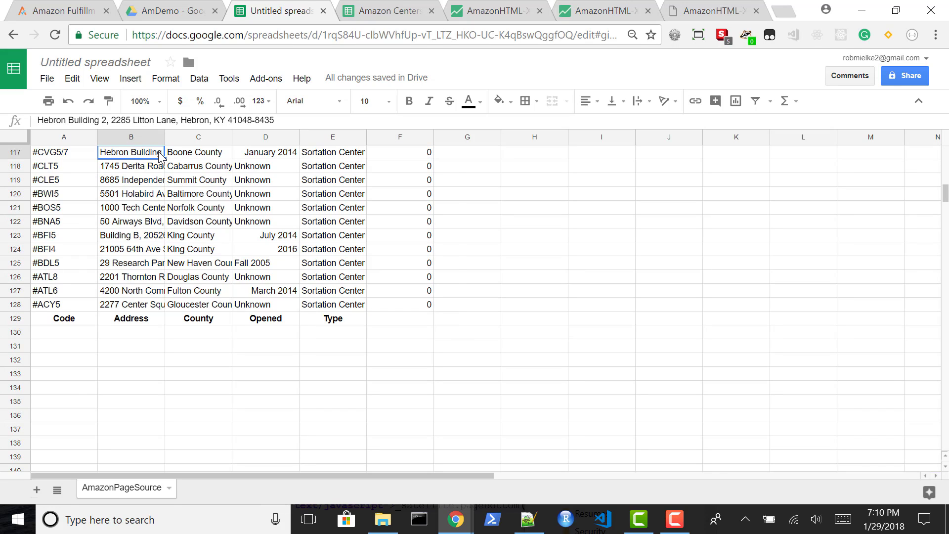
{"action": "left_click", "coordinate": [391, 16]}
{"action": "key", "text": "alt+Tab"}
{"action": "key", "text": "alt+Tab"}
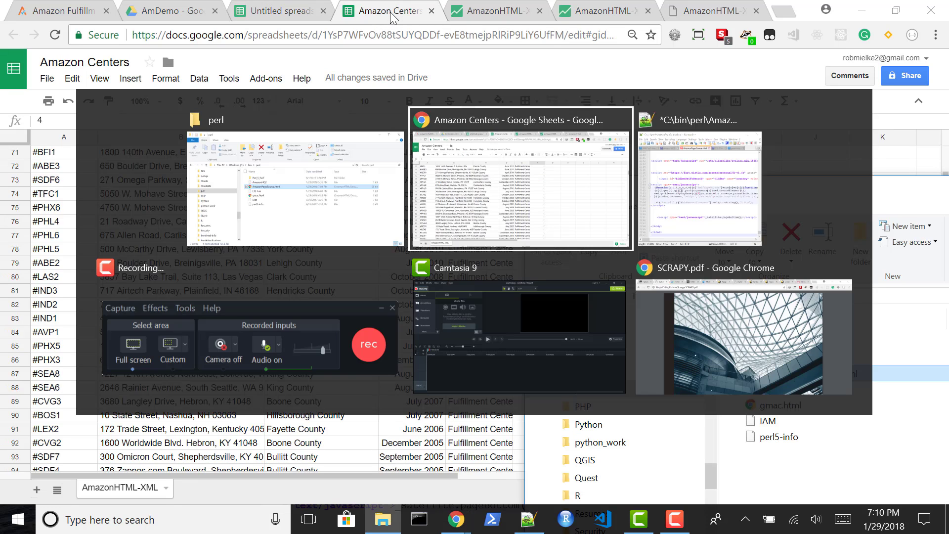
{"action": "key", "text": "alt+Tab"}
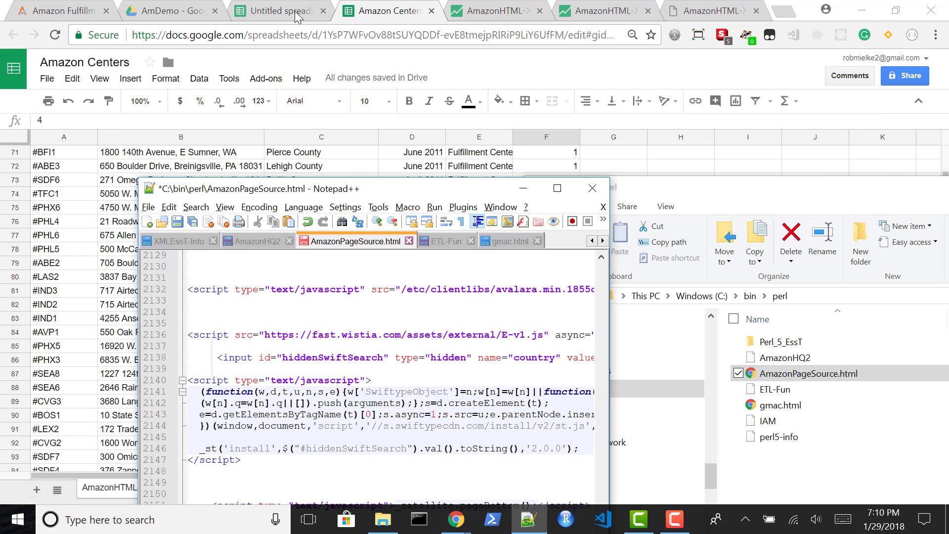
{"action": "left_click", "coordinate": [255, 242]}
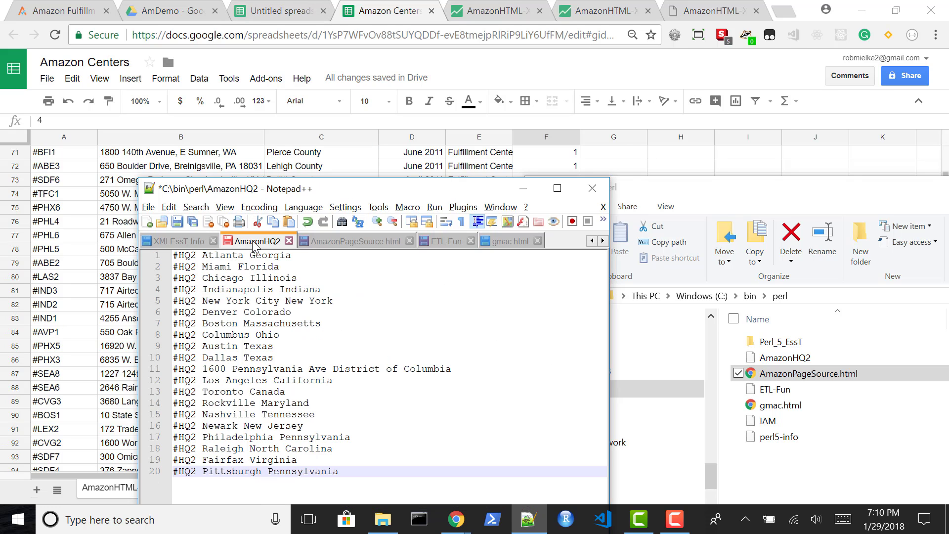
Return to the Amazon Centers spreadsheet and sort the whole sheet by the Type column (column E), Z to A
{"action": "left_click", "coordinate": [487, 10]}
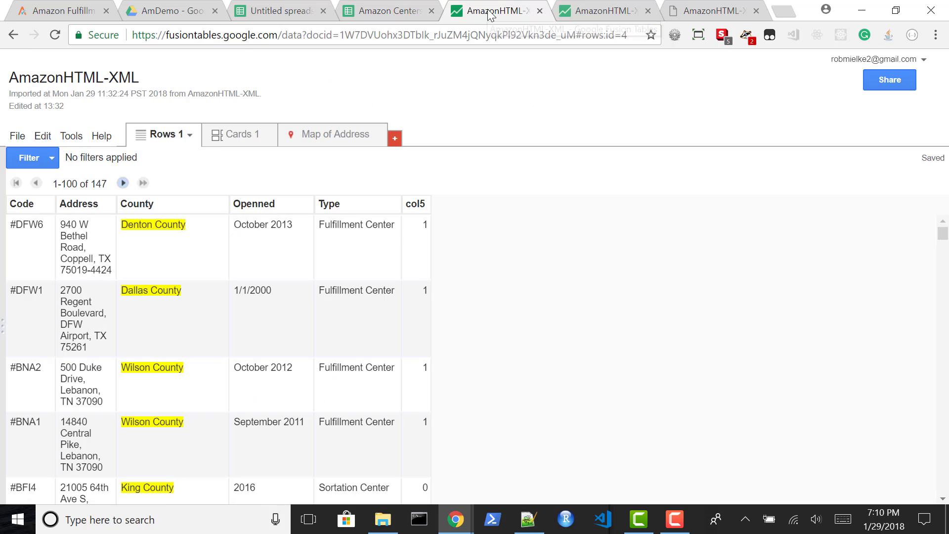
{"action": "left_click", "coordinate": [397, 13]}
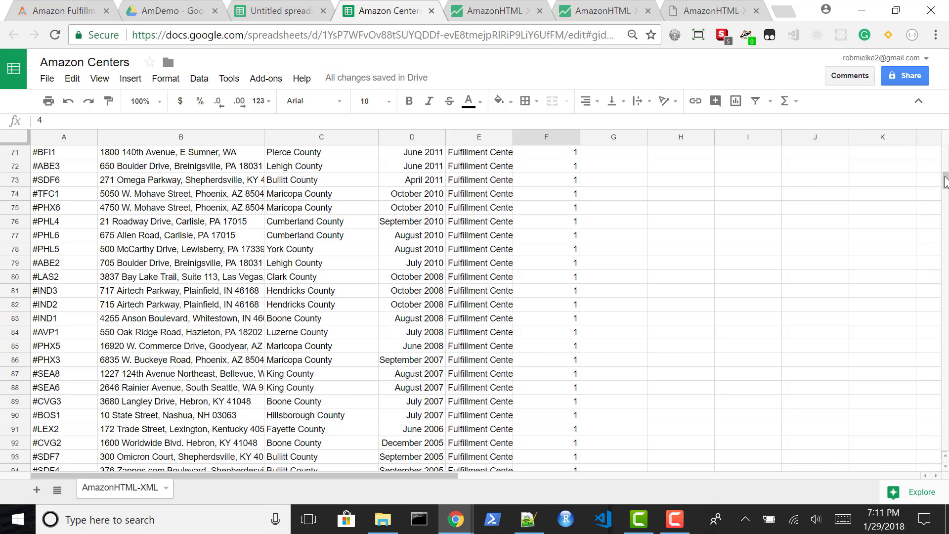
{"action": "left_click_drag", "start_coordinate": [945, 181], "coordinate": [945, 203]}
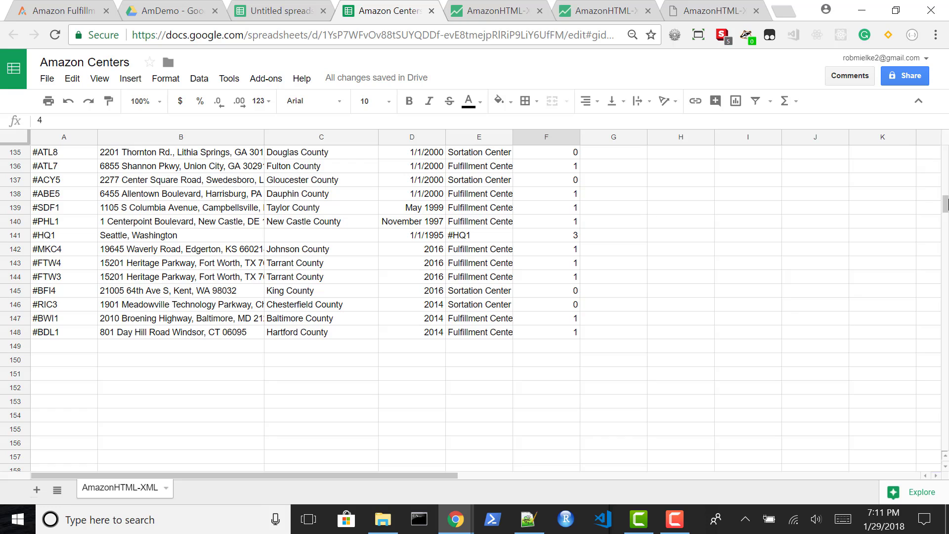
{"action": "left_click", "coordinate": [473, 141]}
{"action": "left_click", "coordinate": [199, 79]}
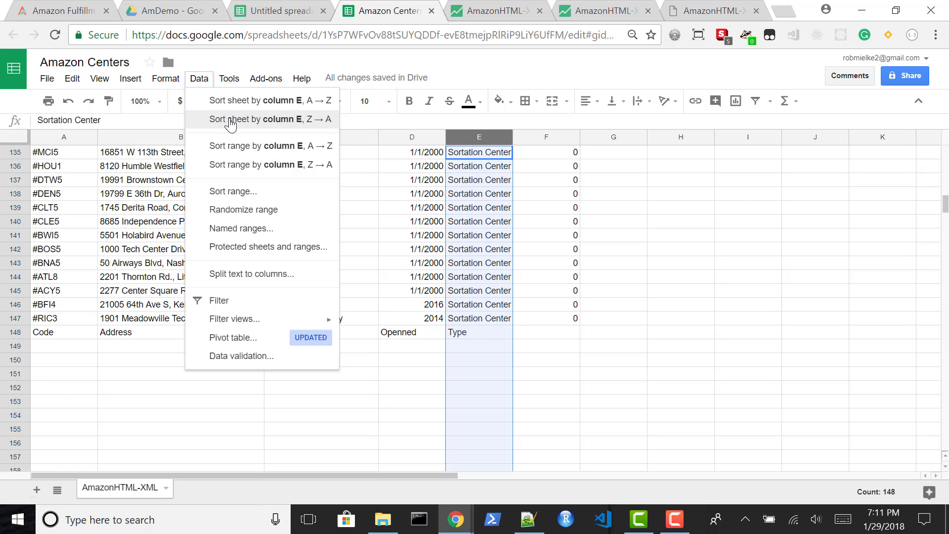
{"action": "left_click", "coordinate": [230, 123]}
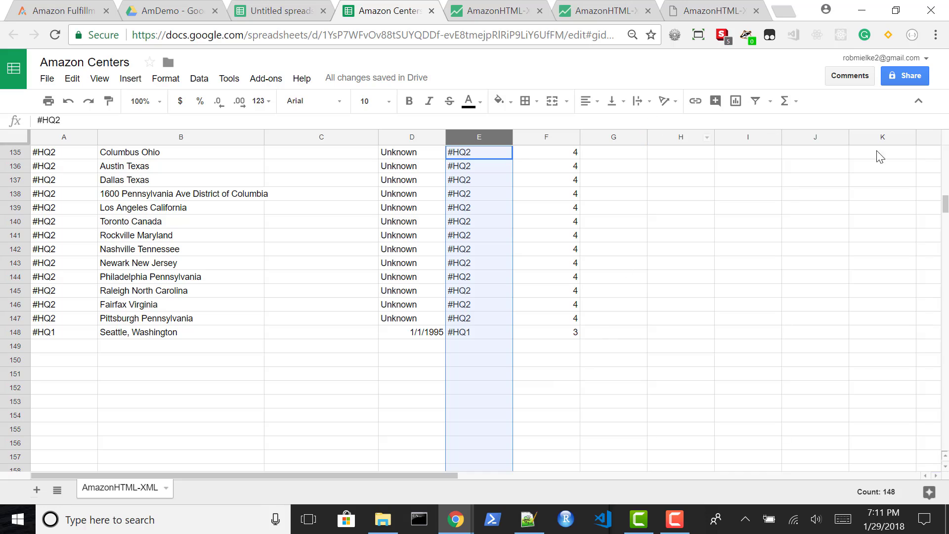
{"action": "left_click", "coordinate": [945, 156]}
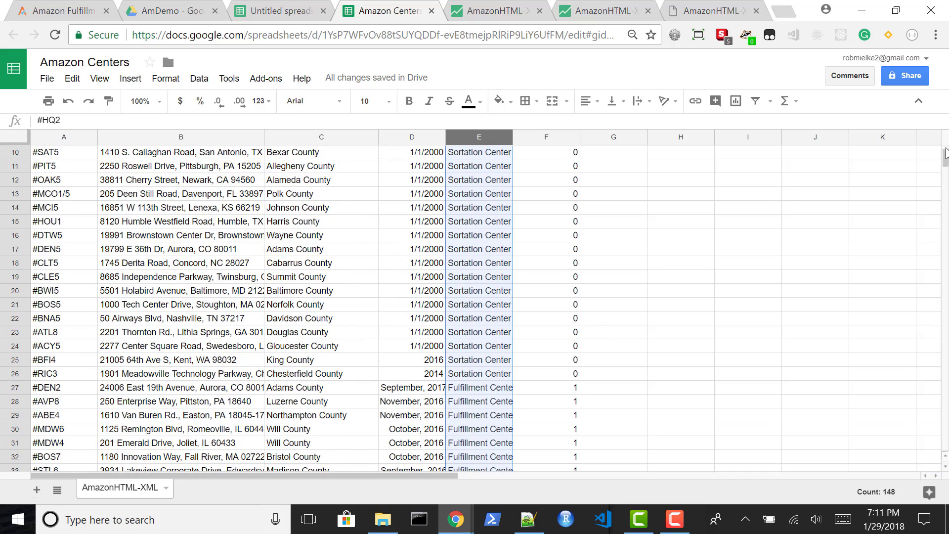
{"action": "left_click", "coordinate": [946, 158]}
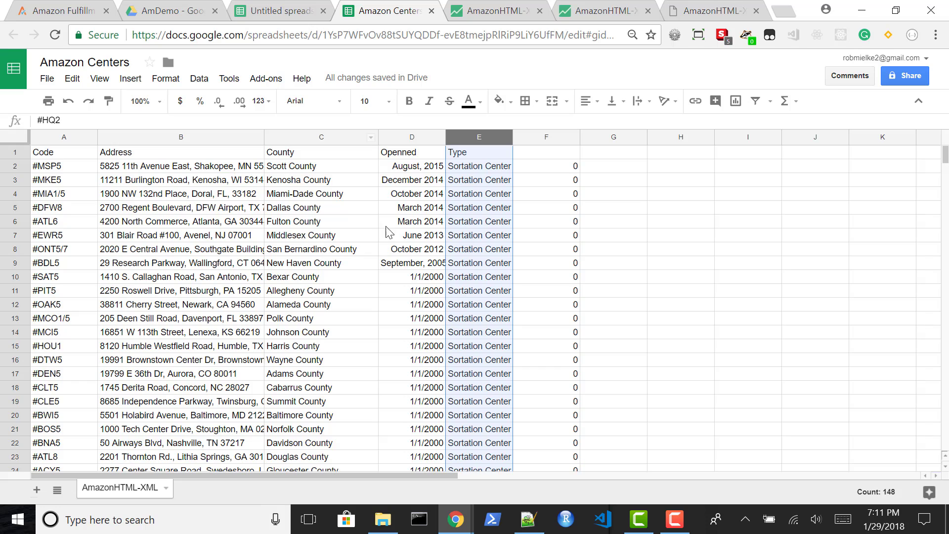
Replace every 1/1/2000 with Unknown across all sheets
{"action": "left_click", "coordinate": [405, 282]}
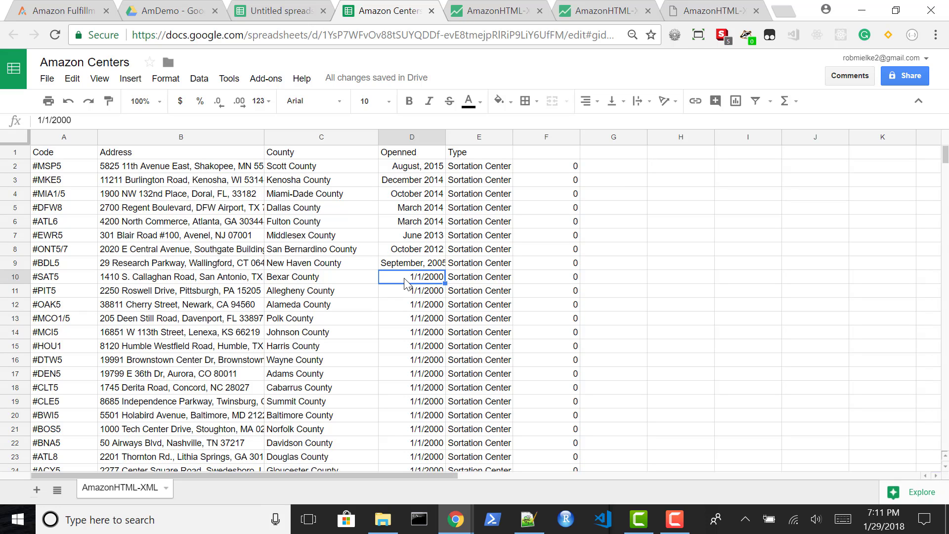
{"action": "key", "text": "ctrl+h"}
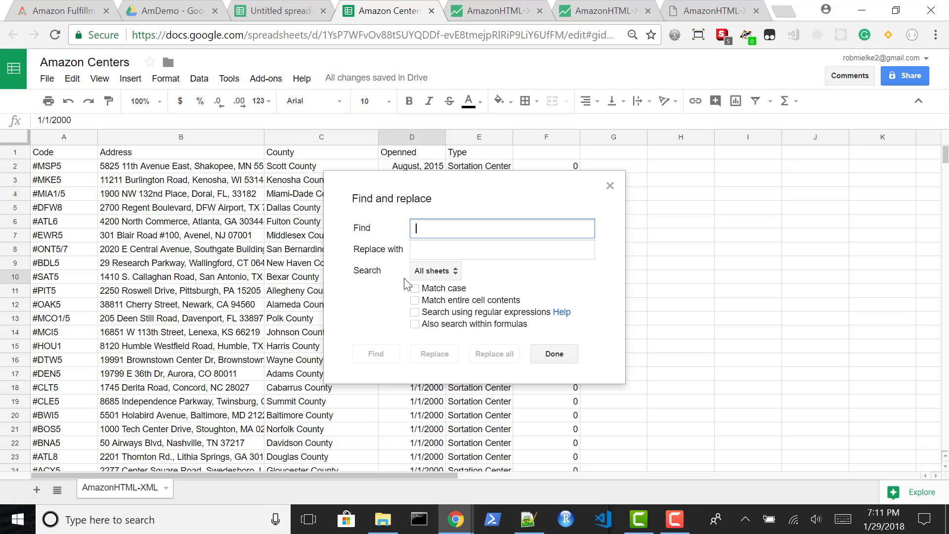
{"action": "type", "text": "1/"}
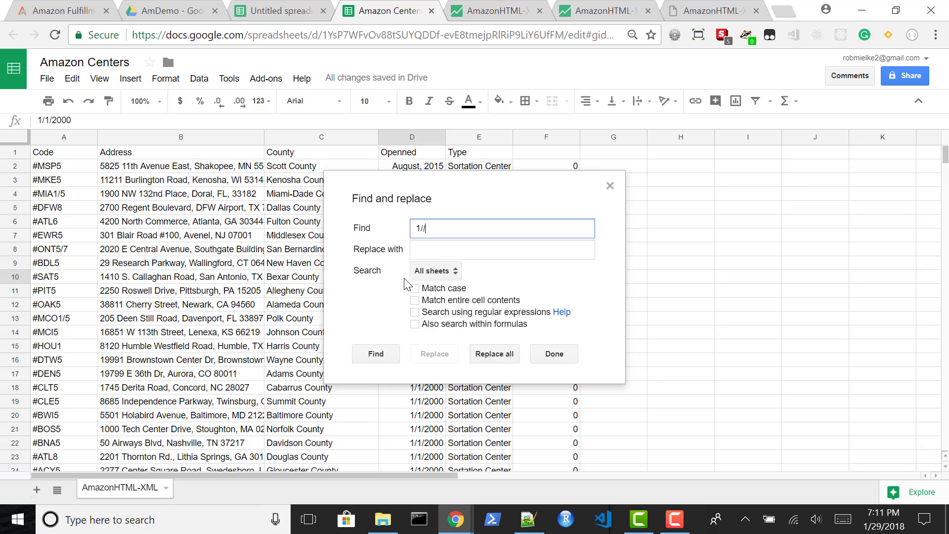
{"action": "type", "text": "1/"}
{"action": "key", "text": "BackSpace"}
{"action": "type", "text": "1/2000"}
{"action": "key", "text": "Tab"}
{"action": "type", "text": "Unk"}
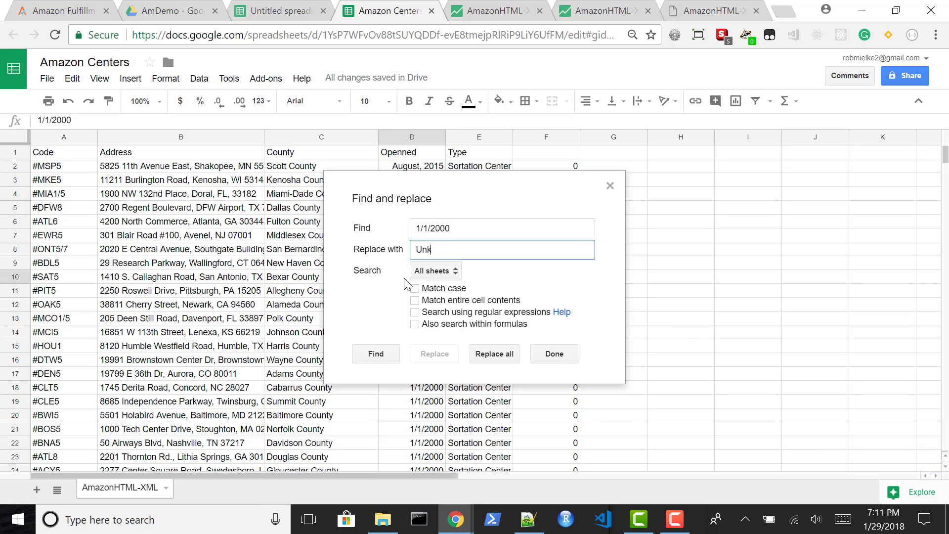
{"action": "type", "text": "nown"}
{"action": "left_click", "coordinate": [490, 357]}
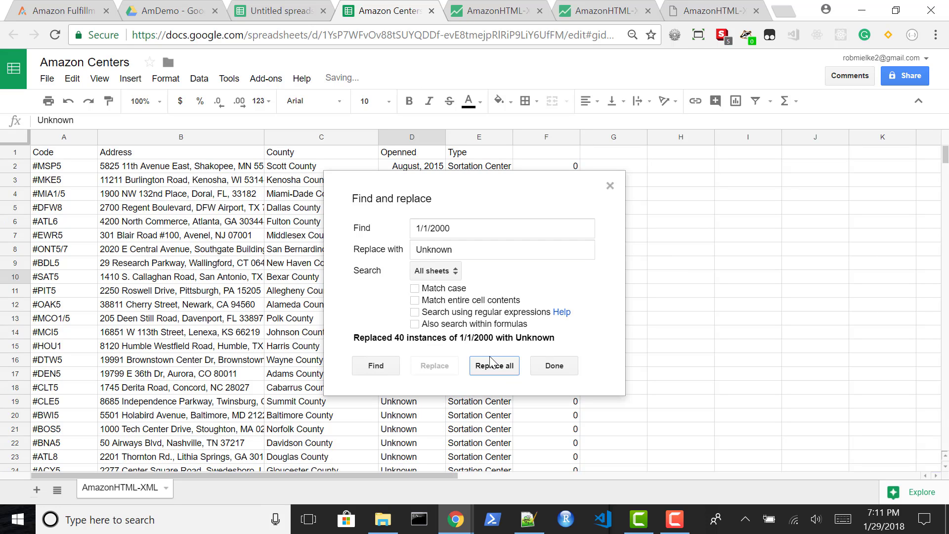
{"action": "left_click", "coordinate": [554, 368]}
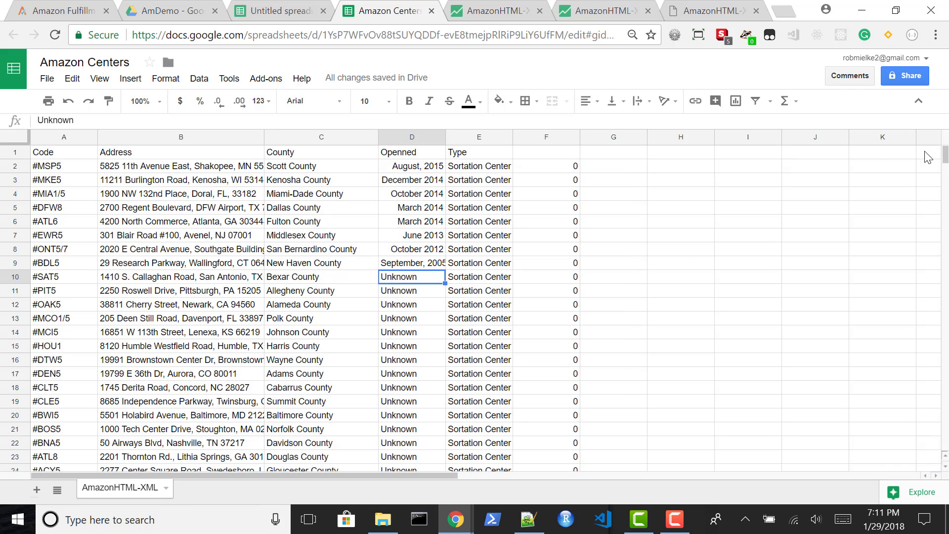
Review the sheet's rows, switch to the AmDemo folder in Google Drive and create a new Google Fusion Tables file there
{"action": "left_click_drag", "start_coordinate": [946, 163], "coordinate": [946, 210]}
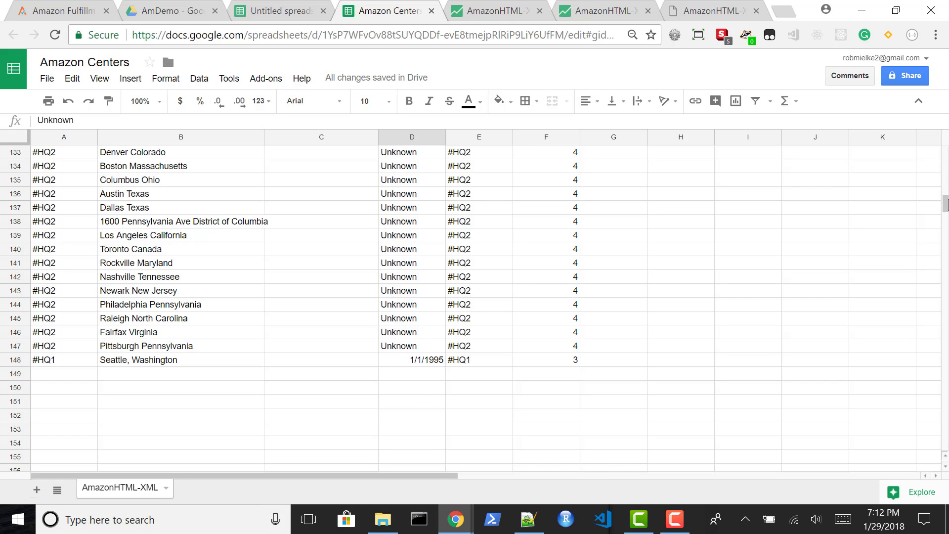
{"action": "left_click_drag", "start_coordinate": [945, 203], "coordinate": [945, 168]}
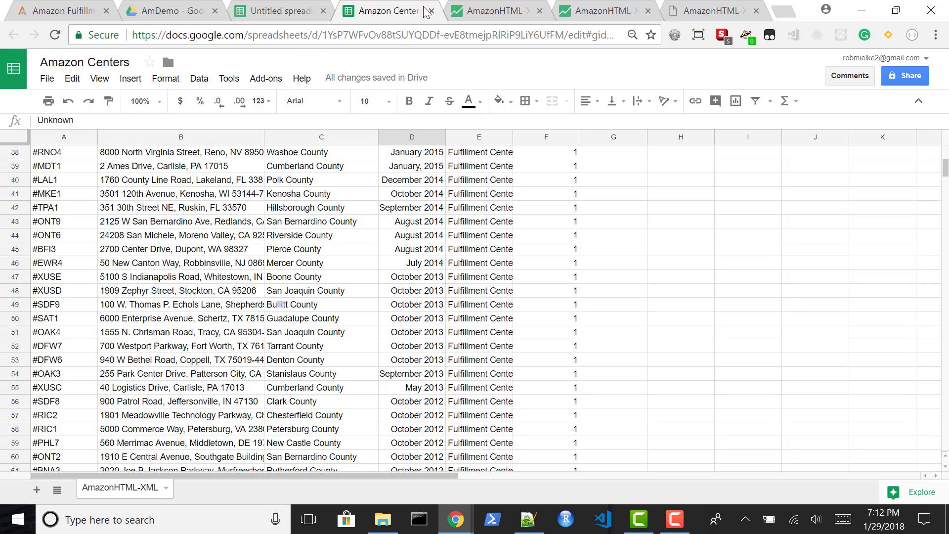
{"action": "left_click", "coordinate": [487, 21]}
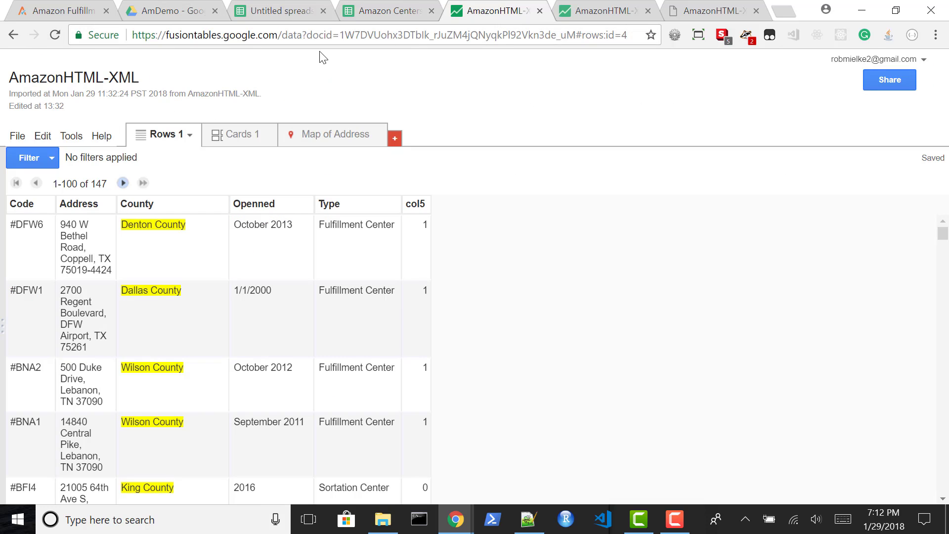
{"action": "left_click", "coordinate": [158, 22]}
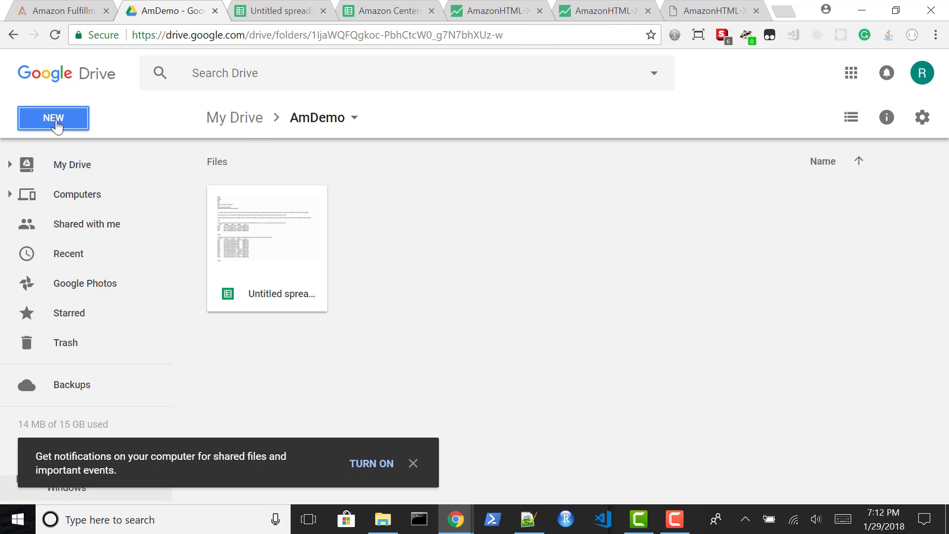
{"action": "left_click", "coordinate": [56, 124]}
{"action": "mouse_move", "coordinate": [104, 323]}
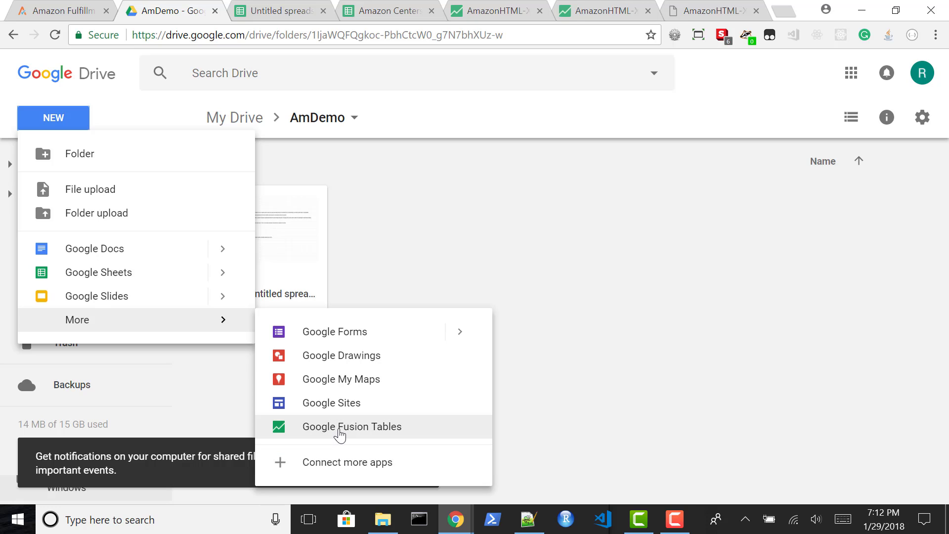
{"action": "left_click", "coordinate": [340, 430]}
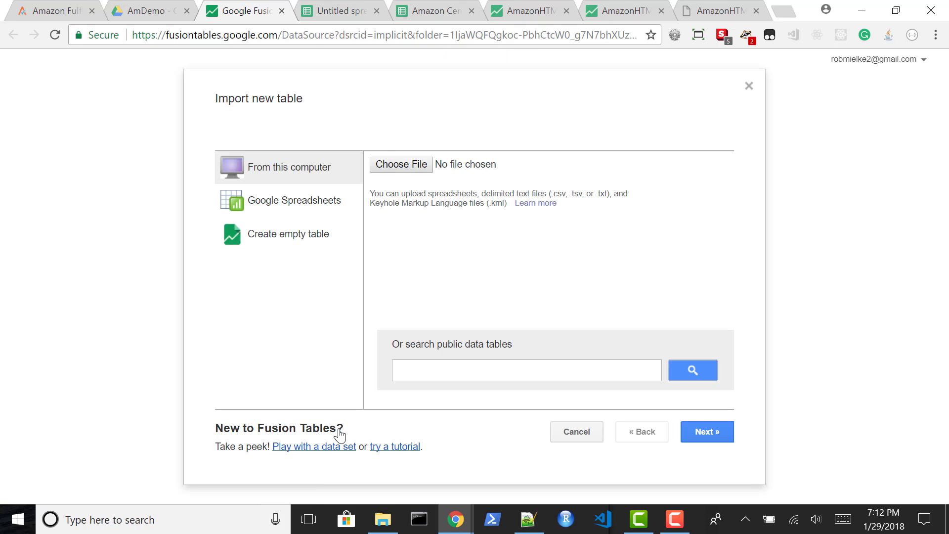
Import the Amazon Centers spreadsheet into the new fusion table, with column names taken from row 1
{"action": "left_click", "coordinate": [307, 209]}
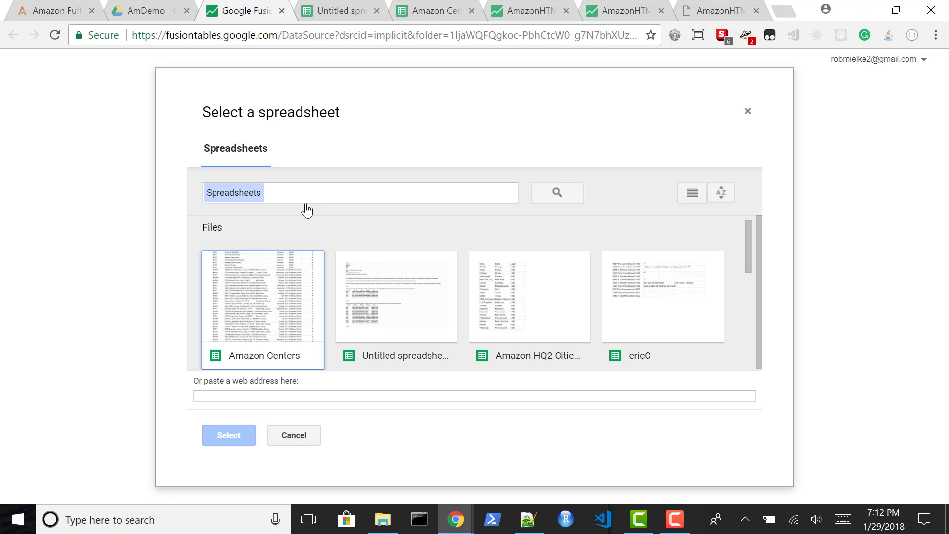
{"action": "left_click", "coordinate": [268, 310]}
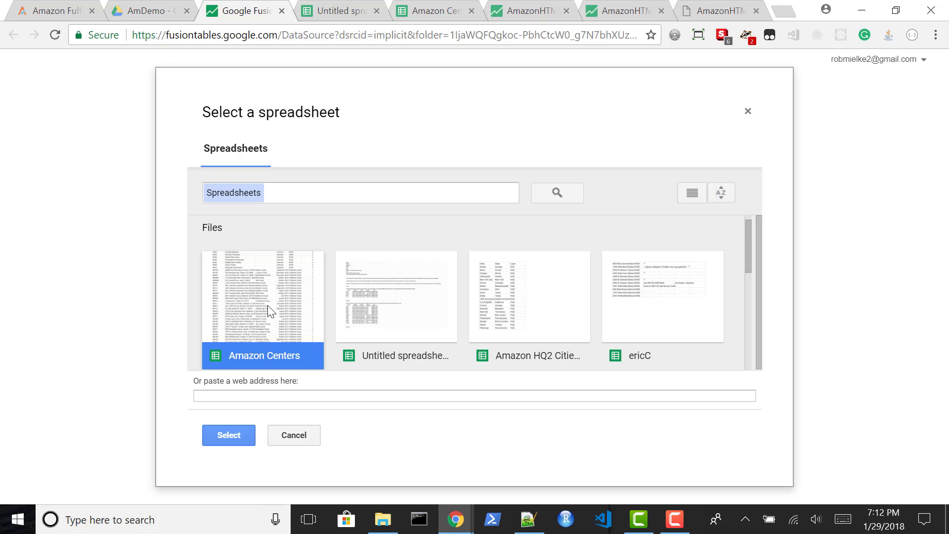
{"action": "left_click", "coordinate": [242, 437]}
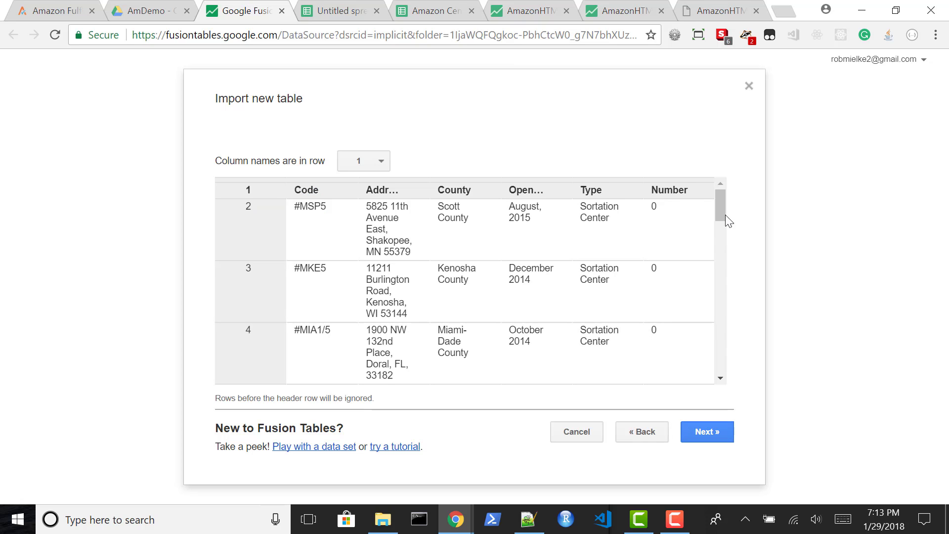
{"action": "left_click_drag", "start_coordinate": [721, 212], "coordinate": [725, 279]}
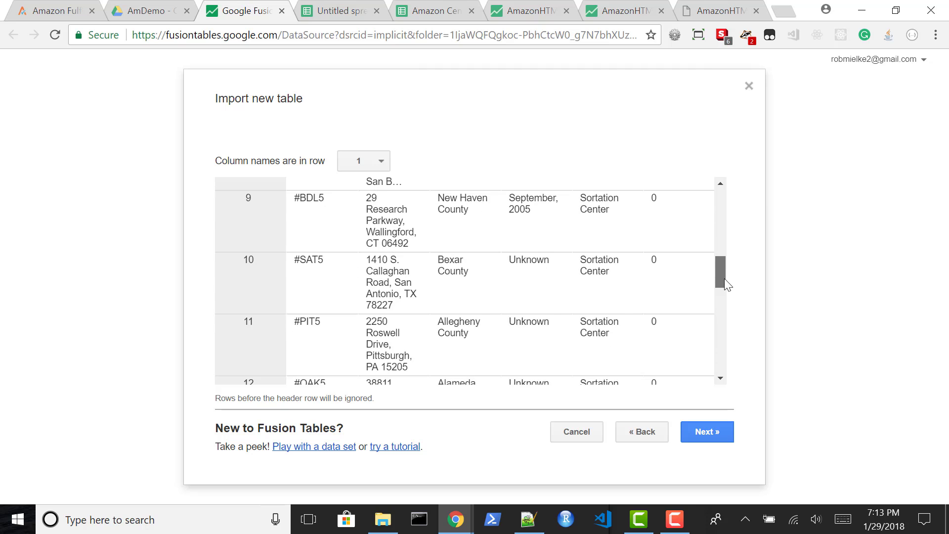
{"action": "left_click", "coordinate": [706, 431]}
{"action": "left_click", "coordinate": [707, 438]}
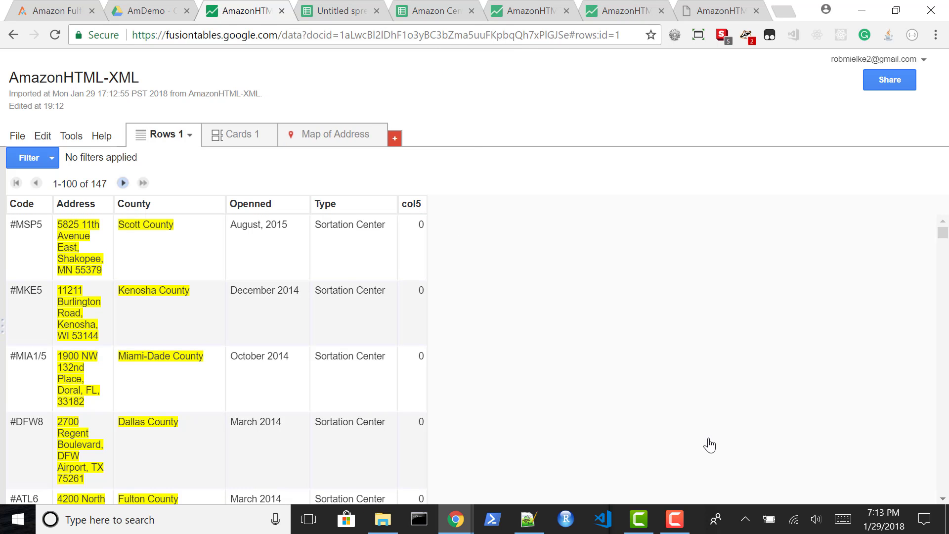
Generate the Map of Address view from the imported table and frame it on the continental United States
{"action": "left_click", "coordinate": [18, 136]}
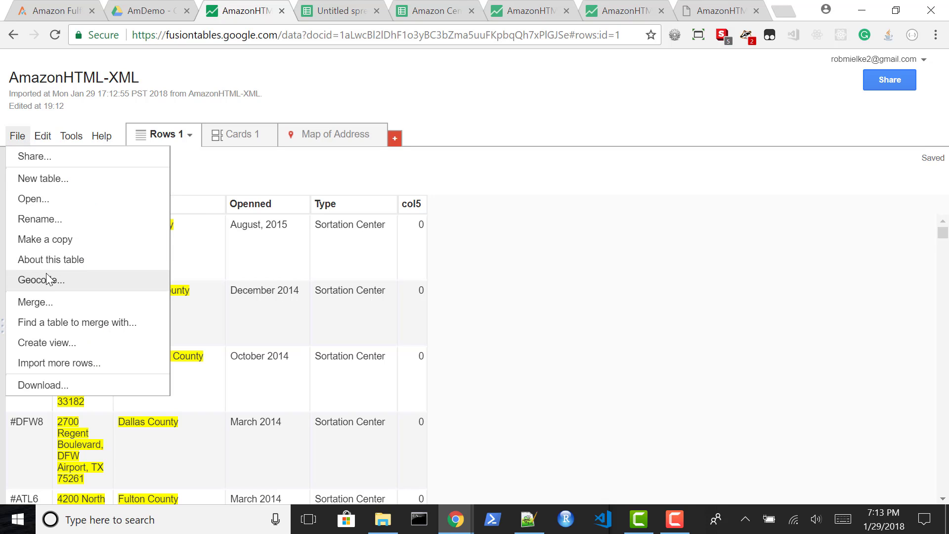
{"action": "left_click", "coordinate": [325, 142]}
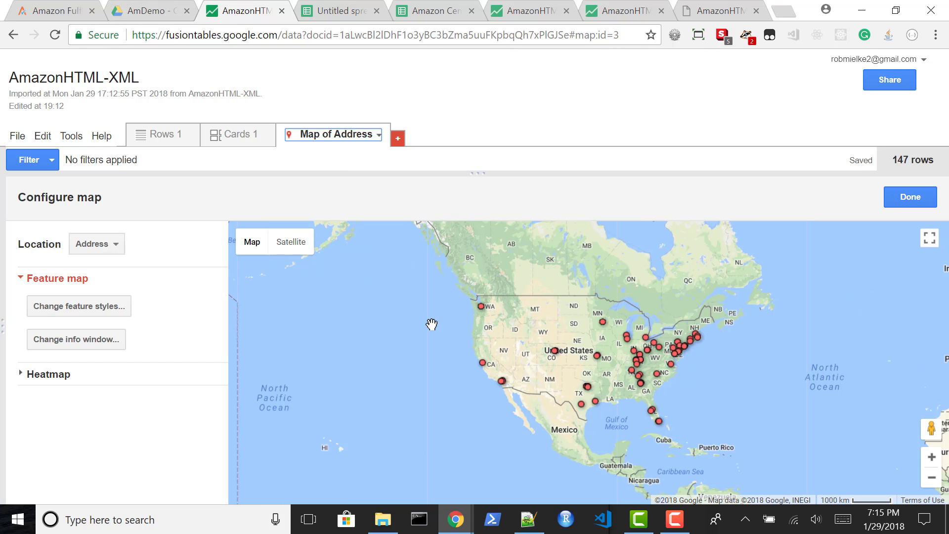
{"action": "left_click", "coordinate": [931, 456]}
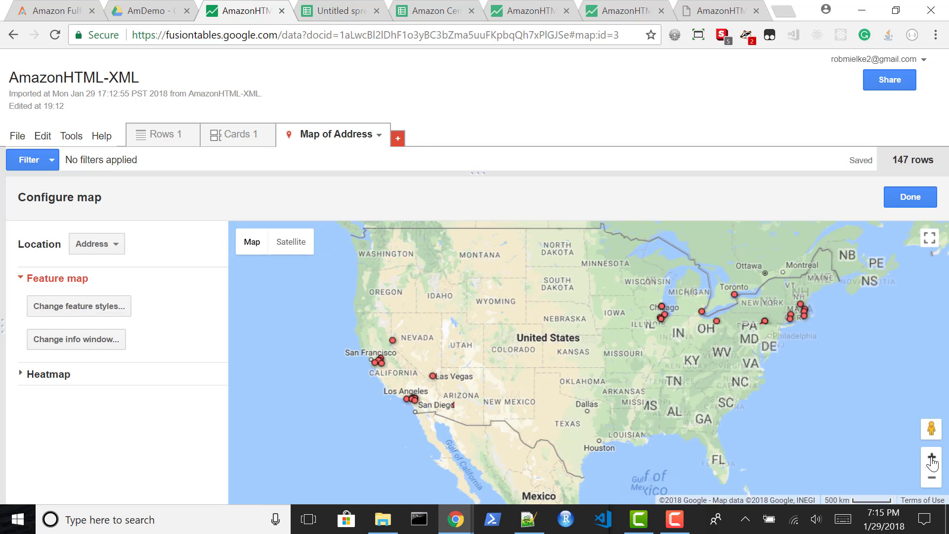
{"action": "left_click_drag", "start_coordinate": [691, 316], "coordinate": [672, 315]}
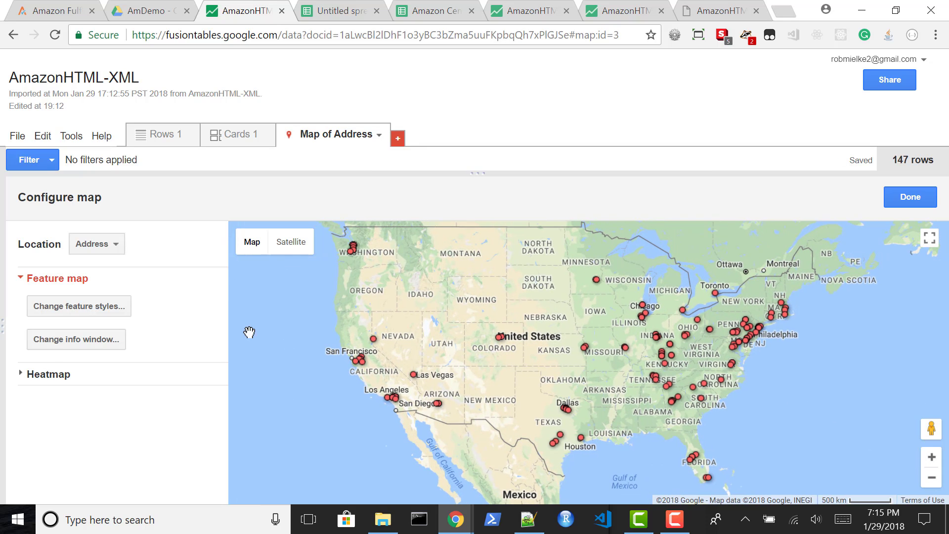
Open the map feature styles and try using the Type column as the source of the marker icons
{"action": "left_click", "coordinate": [96, 308]}
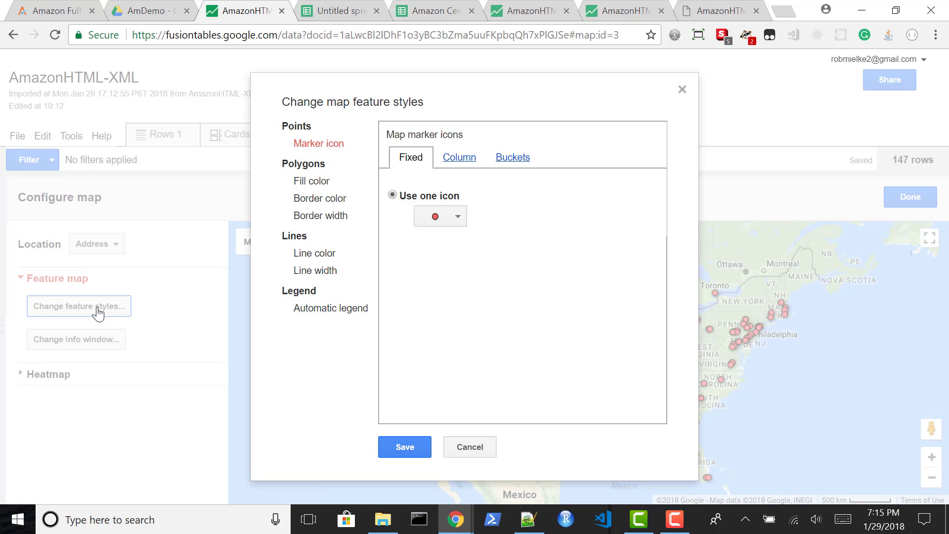
{"action": "left_click", "coordinate": [460, 165]}
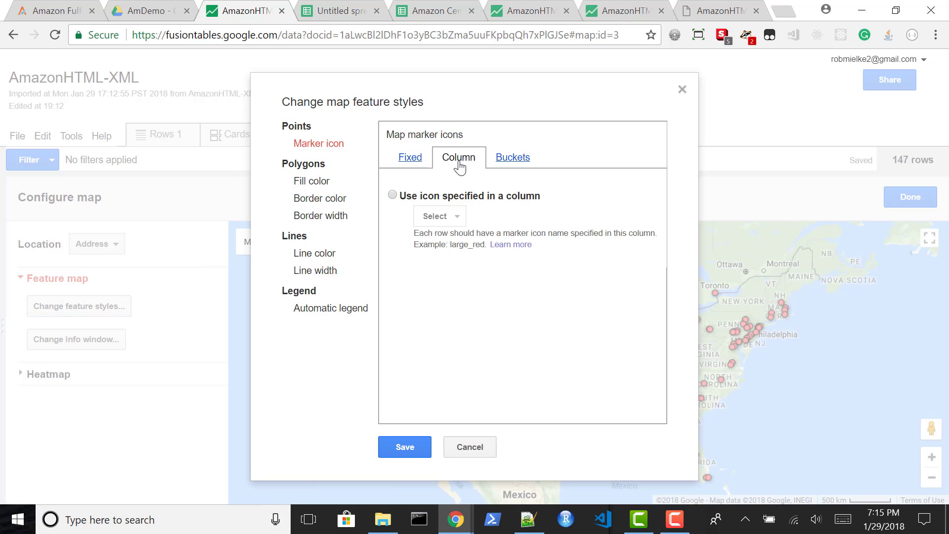
{"action": "left_click", "coordinate": [449, 195]}
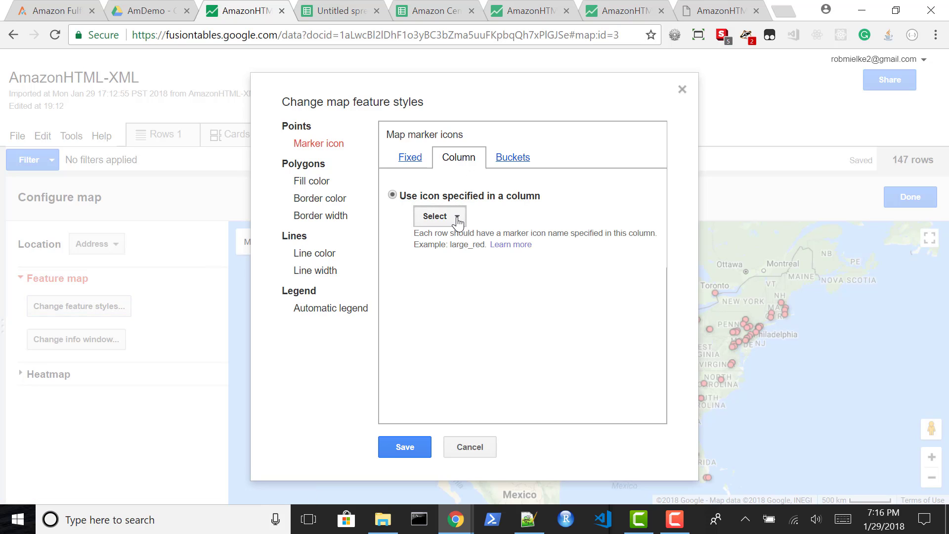
{"action": "left_click", "coordinate": [456, 214]}
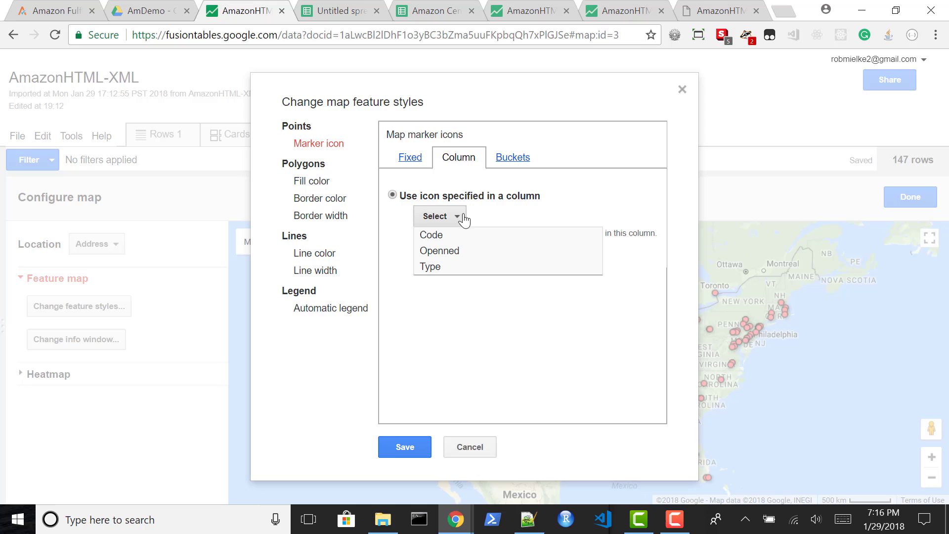
{"action": "left_click", "coordinate": [444, 270]}
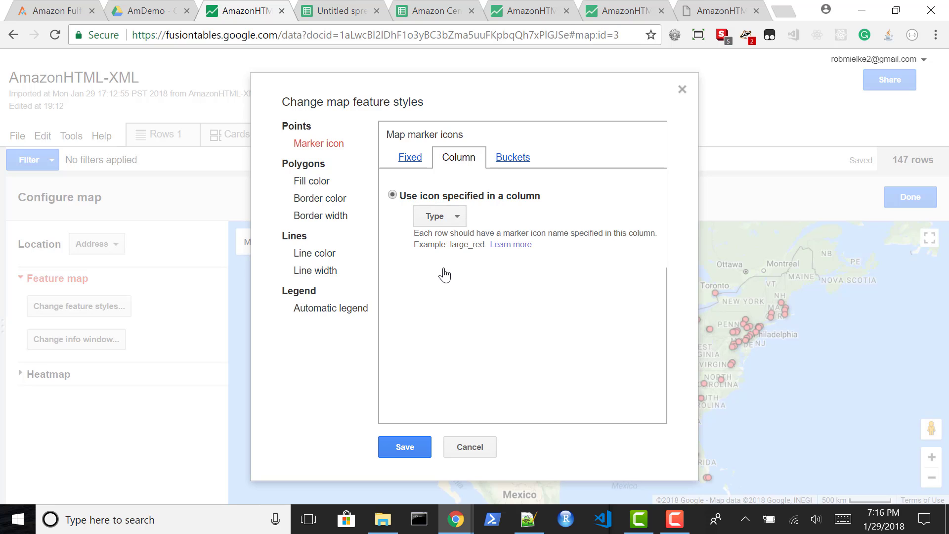
{"action": "left_click", "coordinate": [455, 216]}
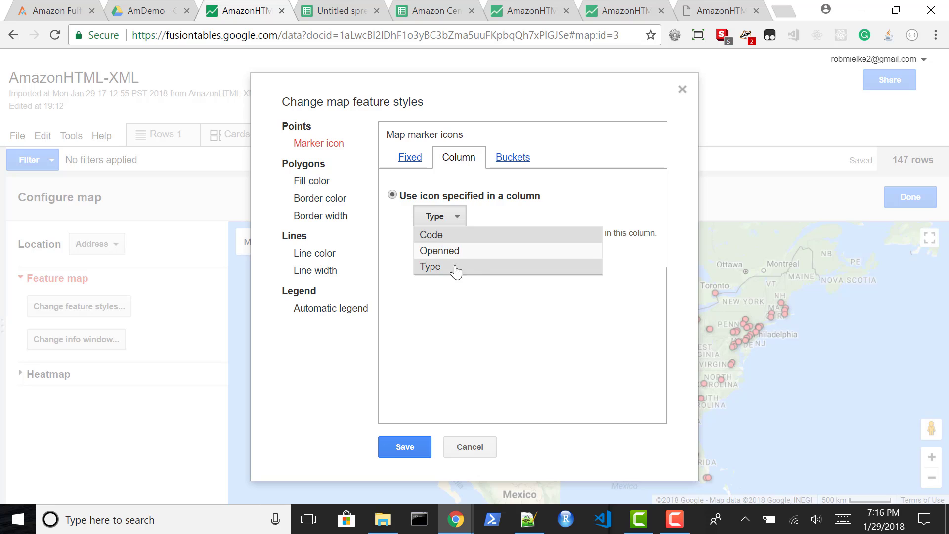
Divide the marker icons into 4 buckets on col5 with an upper limit of 4, and cancel out of the feature styles
{"action": "left_click", "coordinate": [515, 158]}
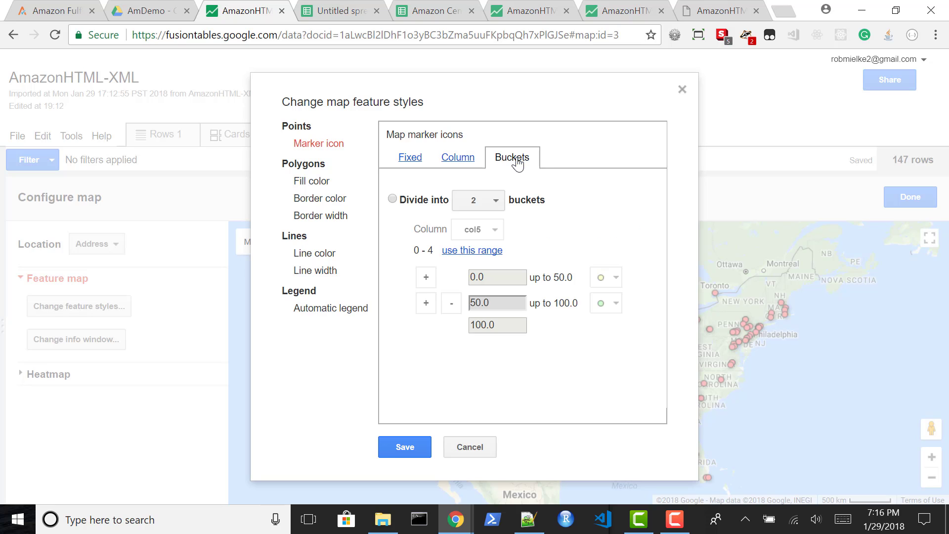
{"action": "left_click", "coordinate": [493, 201]}
{"action": "left_click", "coordinate": [483, 268]}
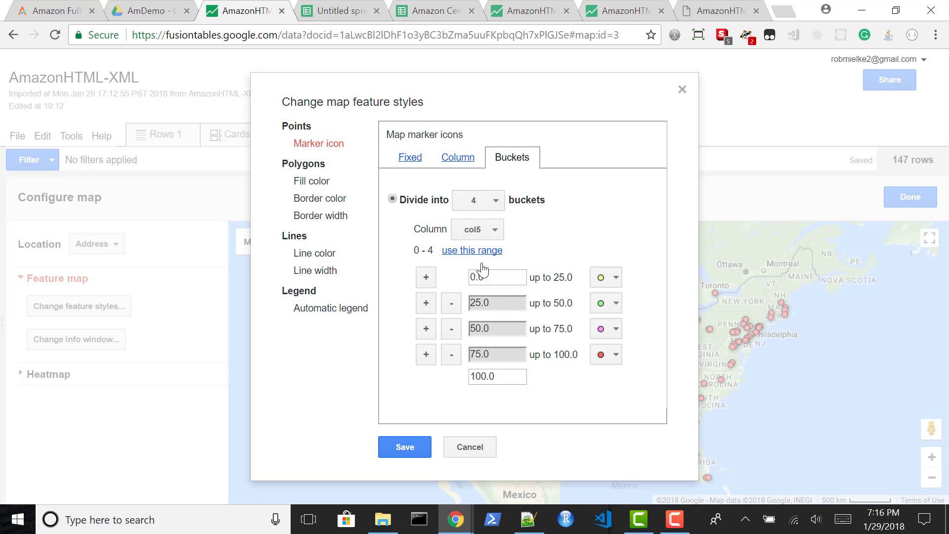
{"action": "double_click", "coordinate": [498, 376]}
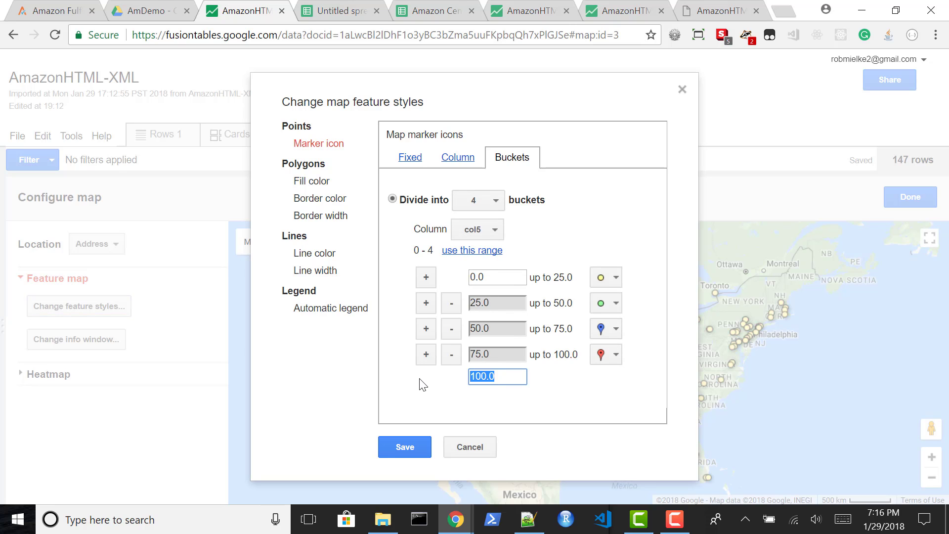
{"action": "type", "text": "4"}
{"action": "left_click", "coordinate": [422, 385]}
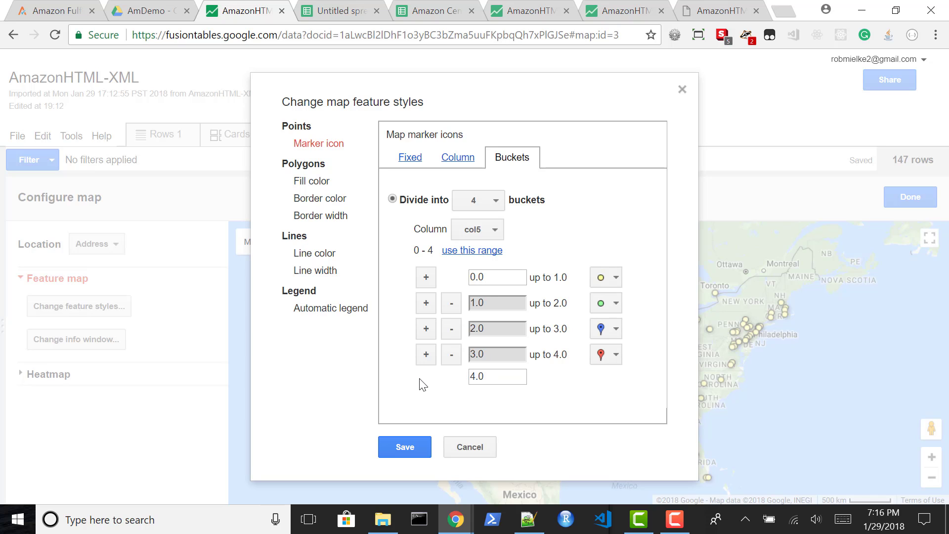
{"action": "left_click", "coordinate": [460, 448]}
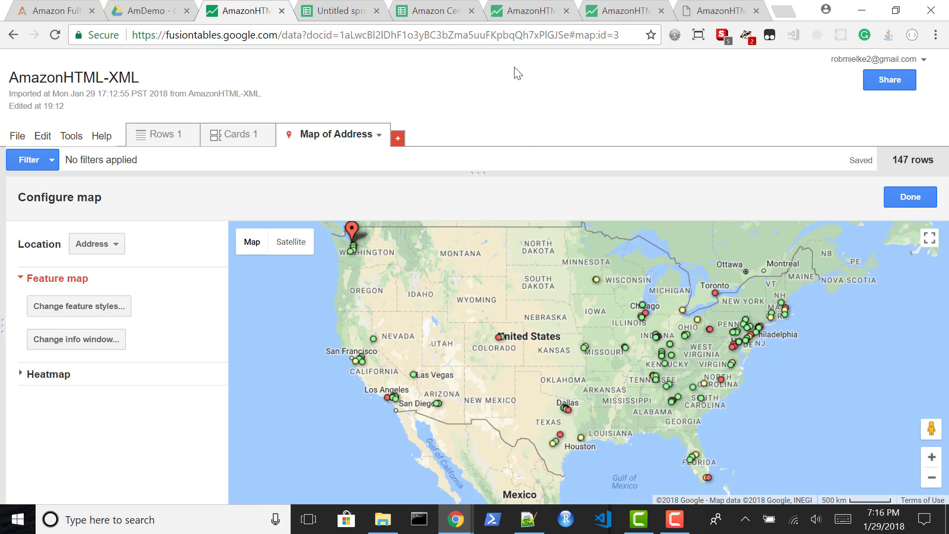
Switch to the already styled fusion table's Map of Address and inspect its publishing HTML and JavaScript code
{"action": "left_click", "coordinate": [531, 13]}
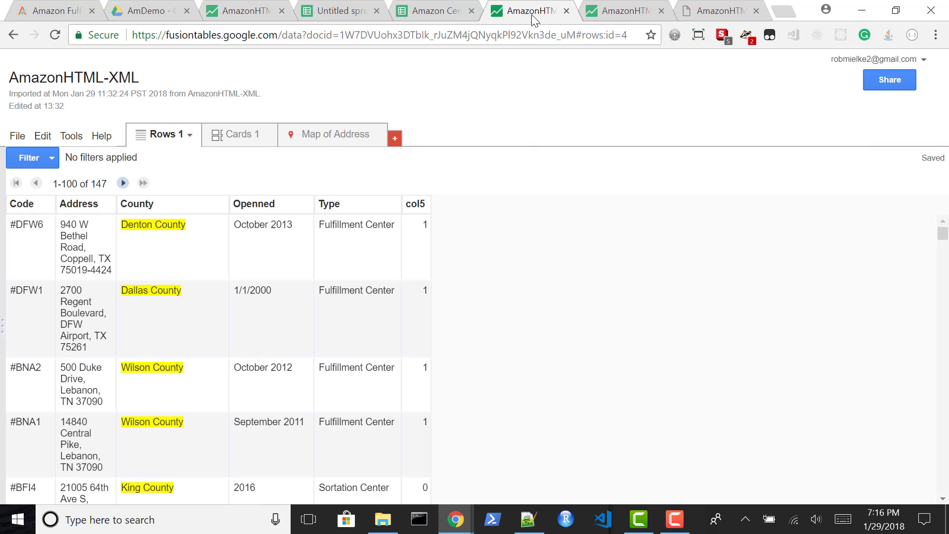
{"action": "left_click", "coordinate": [604, 13]}
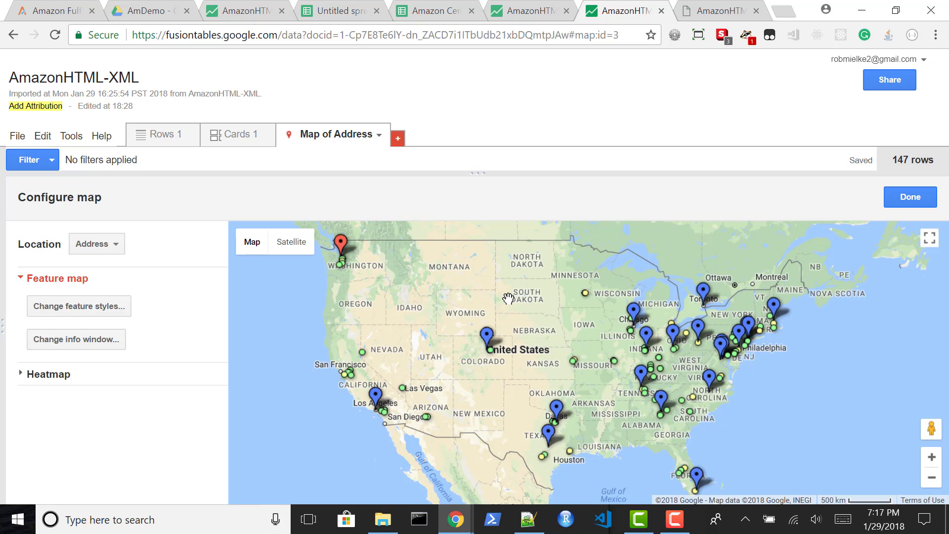
{"action": "left_click", "coordinate": [379, 136]}
{"action": "left_click", "coordinate": [346, 227]}
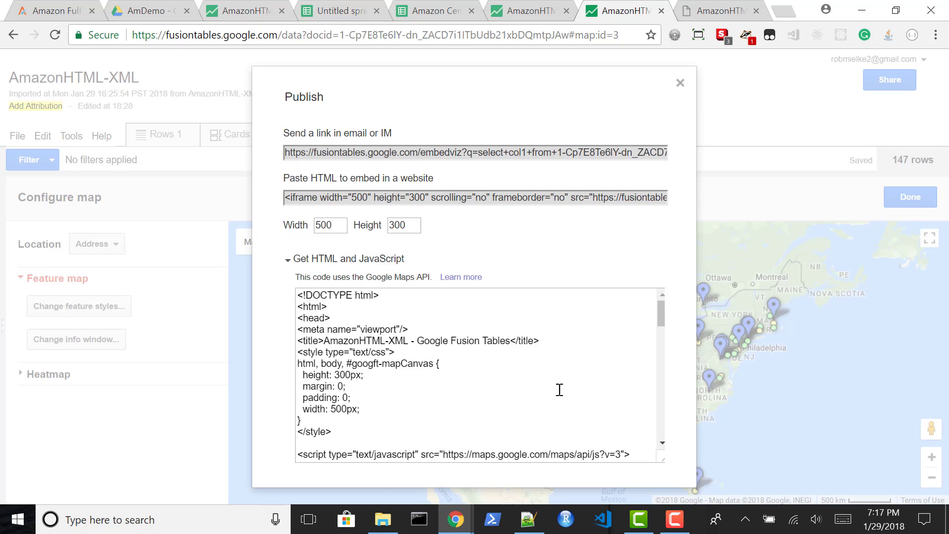
{"action": "left_click", "coordinate": [680, 84]}
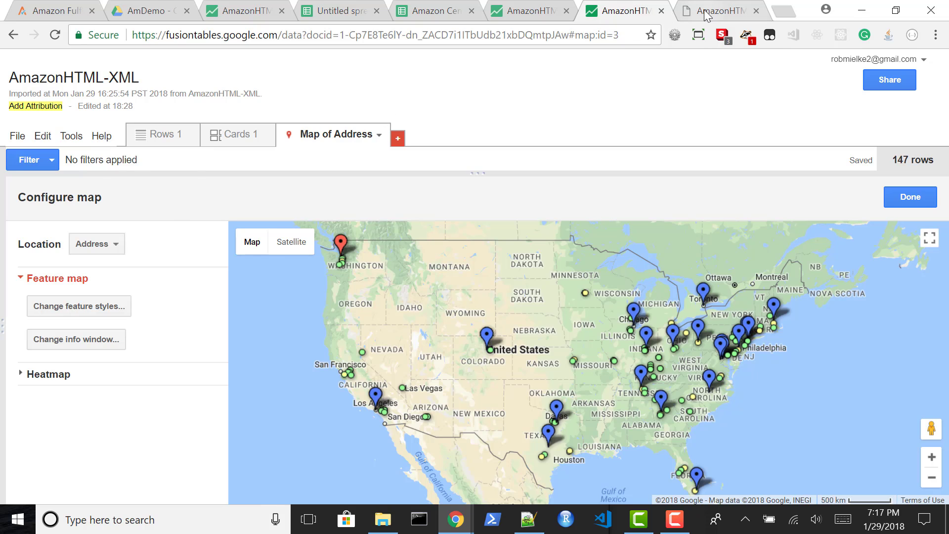
View the gmac.html map page in the browser, and switch to Notepad++ to view that file's source from its first line
{"action": "left_click", "coordinate": [704, 11]}
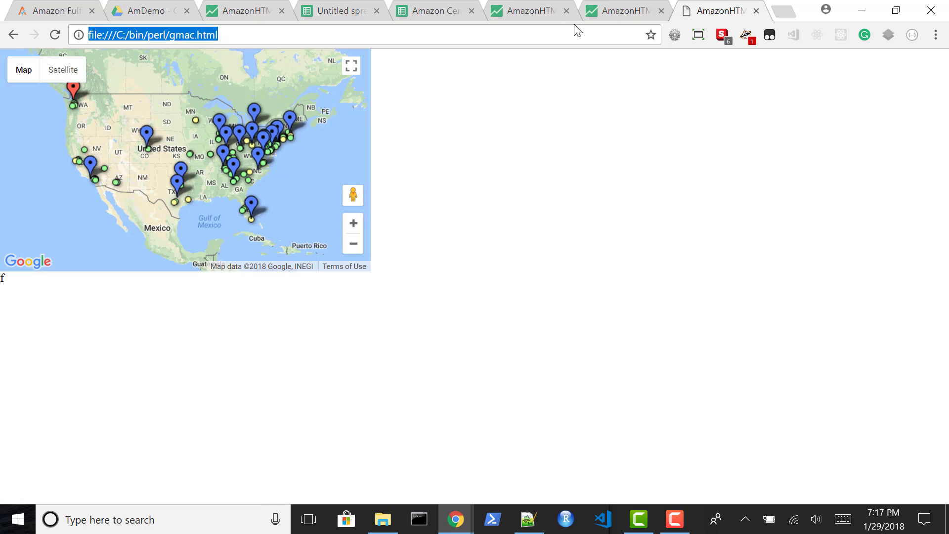
{"action": "key", "text": "alt+Tab"}
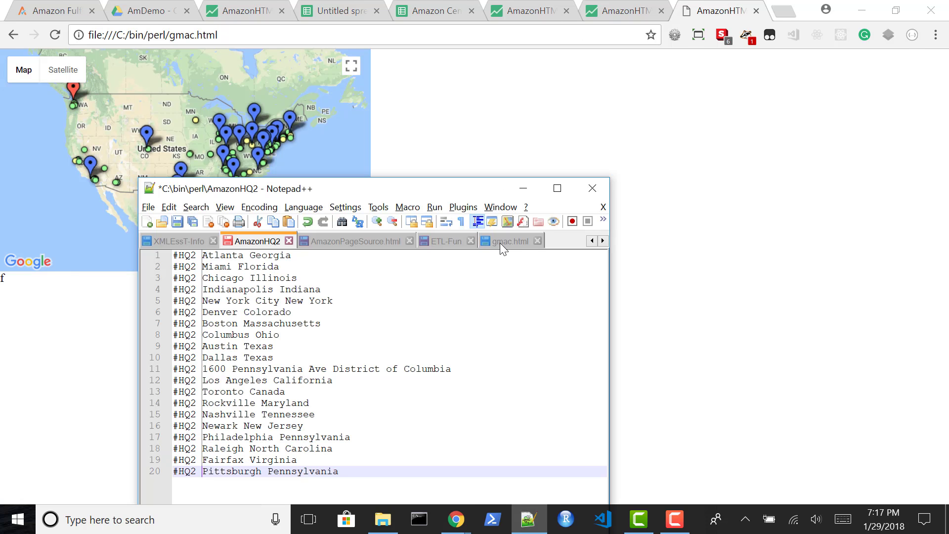
{"action": "left_click", "coordinate": [500, 242]}
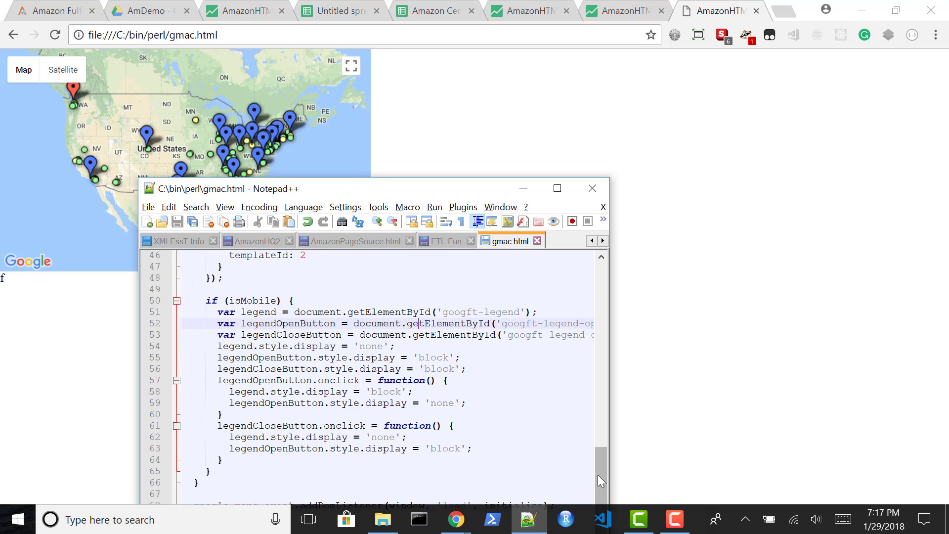
{"action": "left_click_drag", "start_coordinate": [598, 480], "coordinate": [600, 285]}
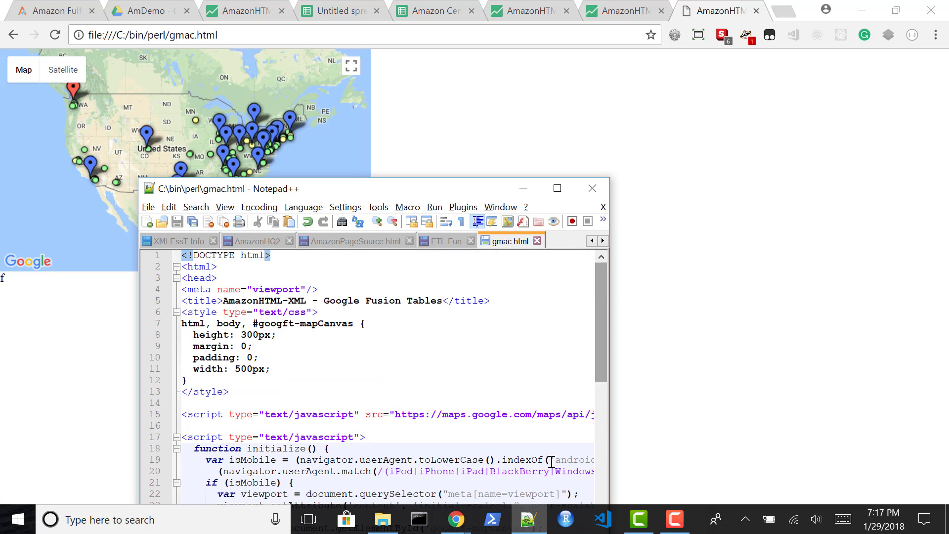
Switch to Visual Studio Code and examine the canvas styles and map initialization script in gmac.html
{"action": "left_click", "coordinate": [602, 519]}
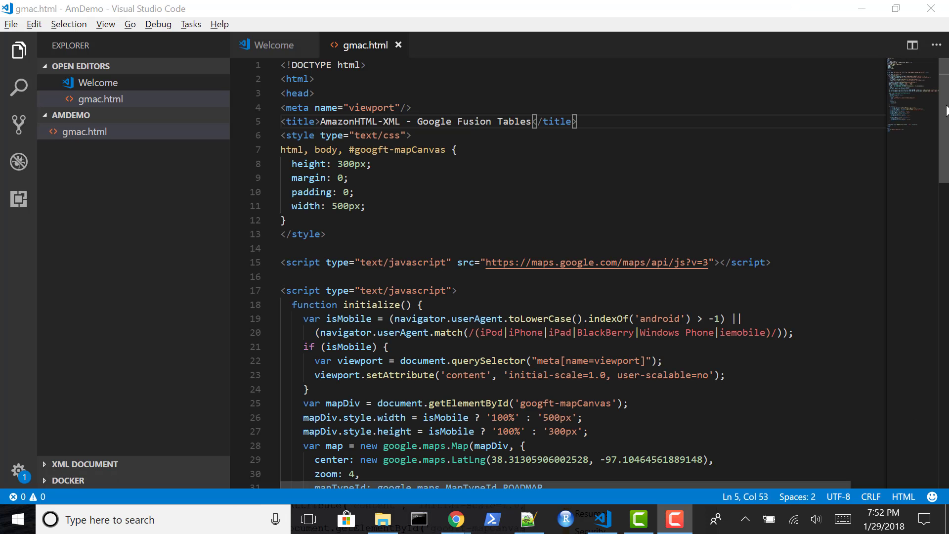
{"action": "scroll", "coordinate": [946, 111], "scroll_direction": "down", "scroll_amount": 2}
{"action": "scroll", "coordinate": [946, 111], "scroll_direction": "up", "scroll_amount": 2}
{"action": "scroll", "coordinate": [947, 111], "scroll_direction": "down", "scroll_amount": 2}
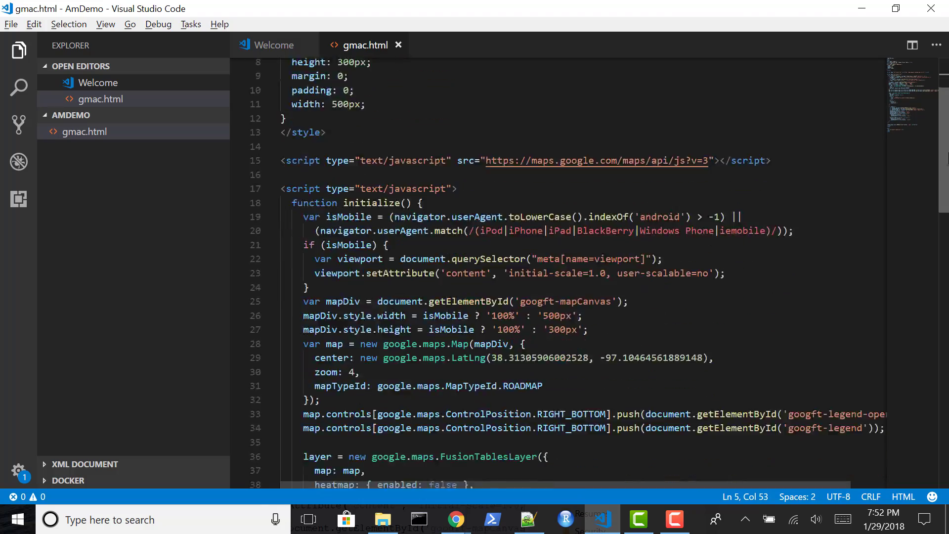
{"action": "left_click_drag", "start_coordinate": [947, 158], "coordinate": [945, 133]}
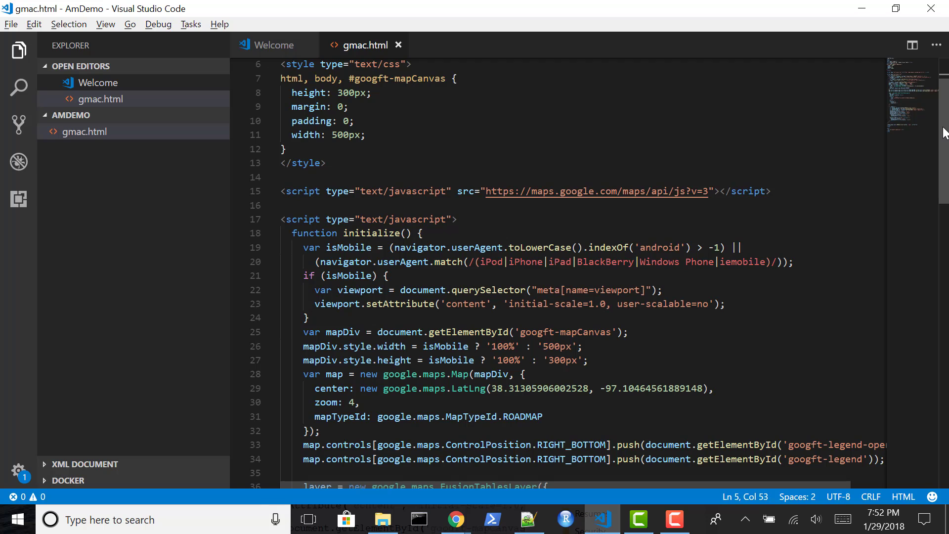